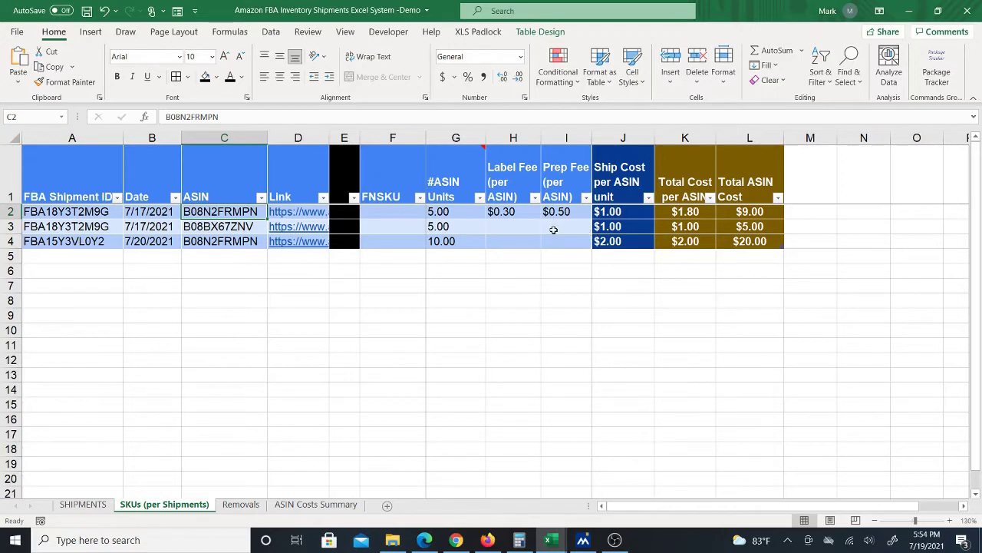
Look through the SHIPMENTS, SKUs (per Shipments), Removals and ASIN Costs Summary sheets.
left_click(89, 503)
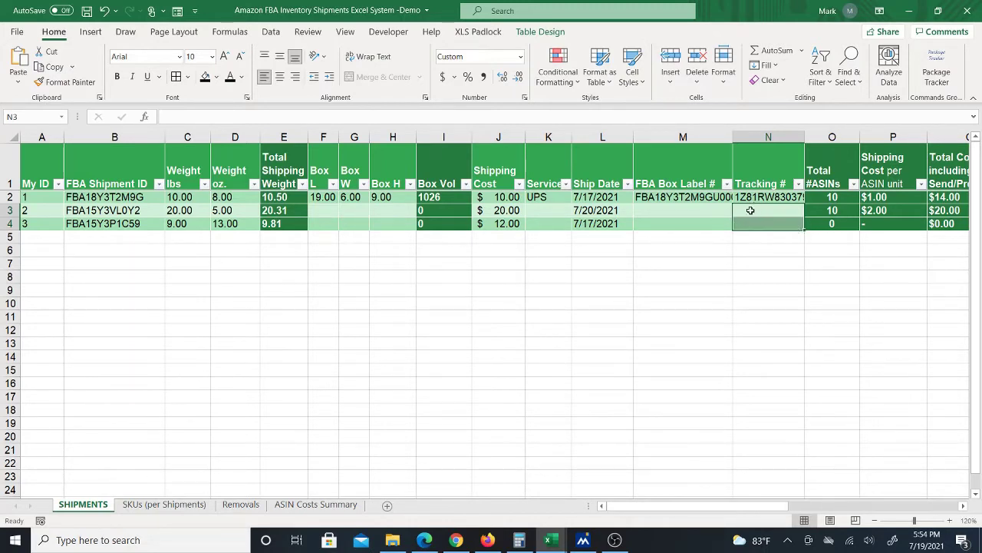
left_click(144, 505)
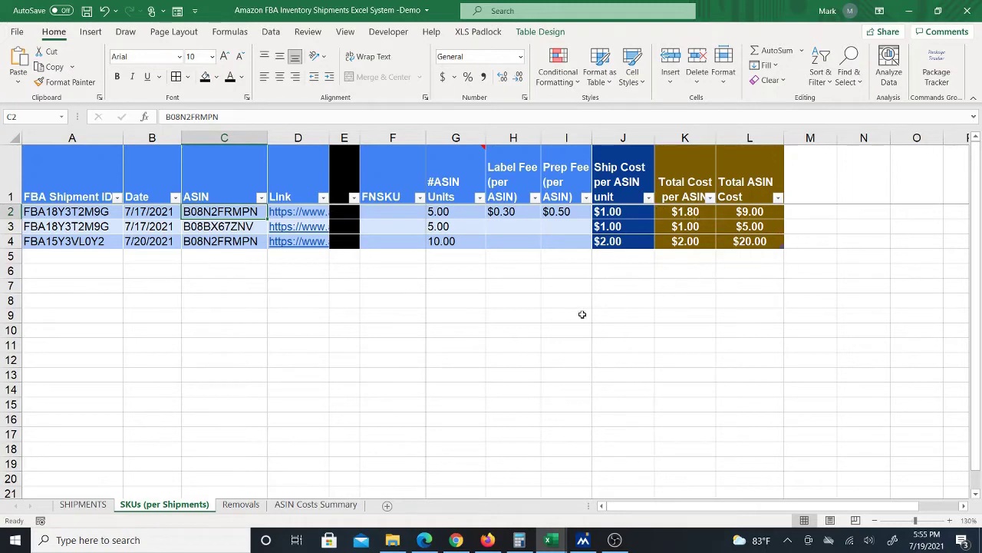
left_click(240, 504)
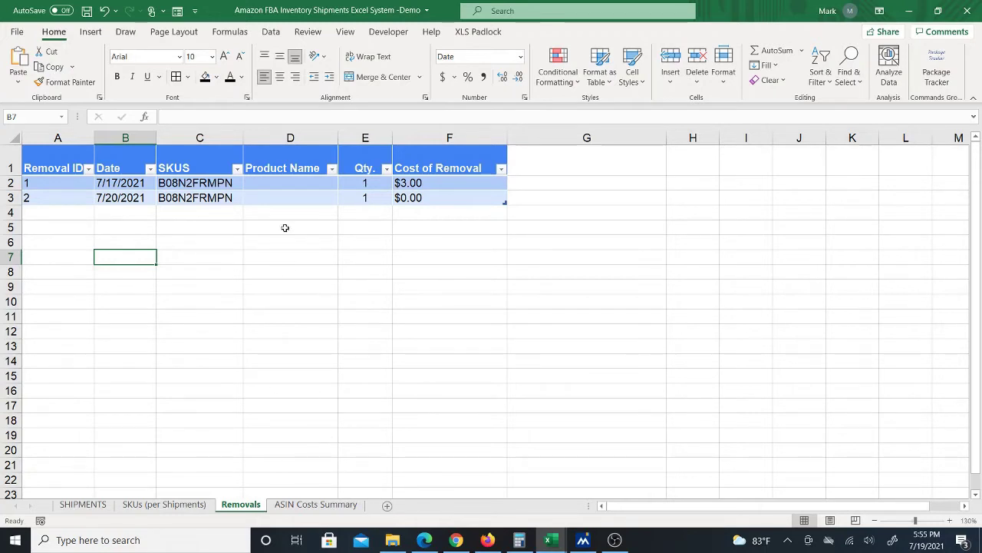
left_click(311, 504)
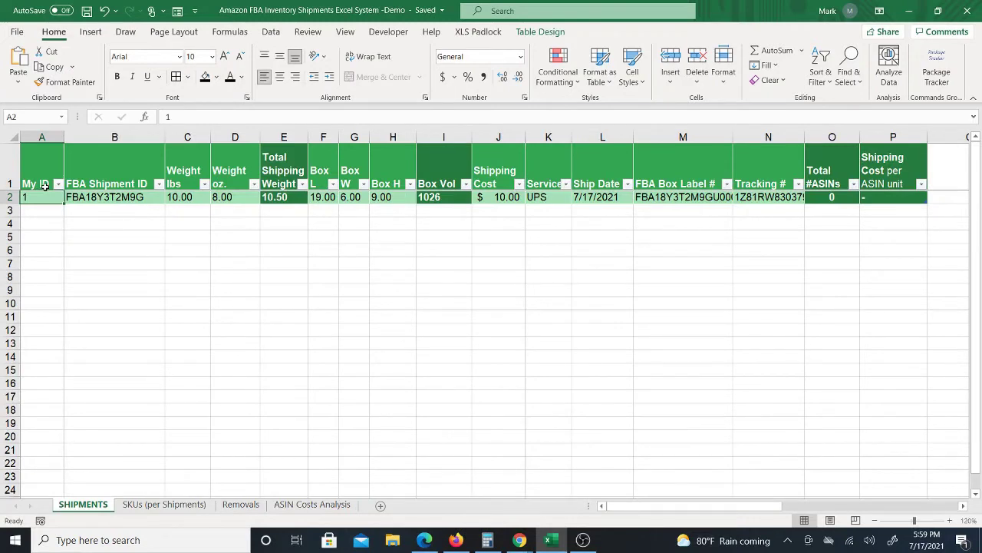
Examine the first shipment's ID, box dimensions, shipping cost, service and ship date on the SHIPMENTS sheet.
left_click(116, 198)
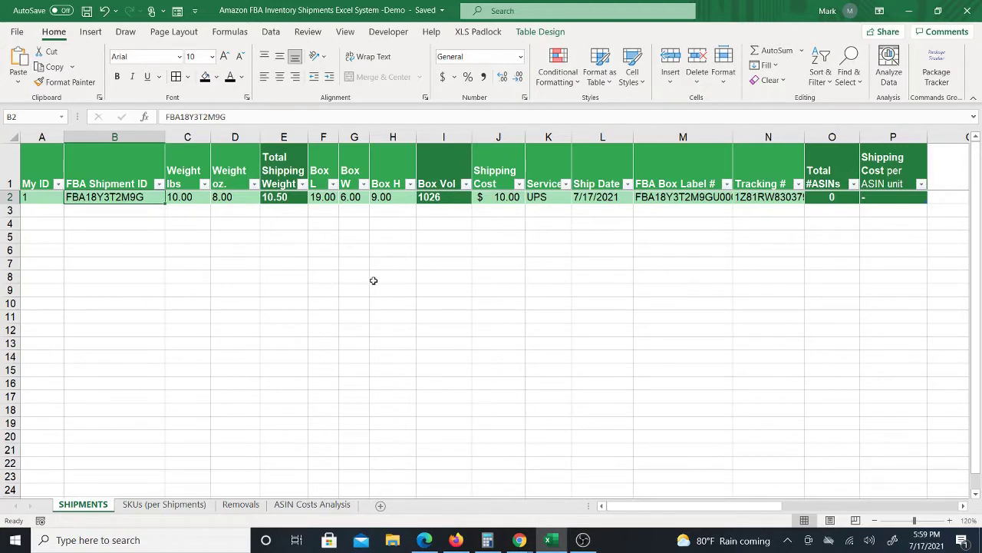
left_click_drag(325, 197, 383, 197)
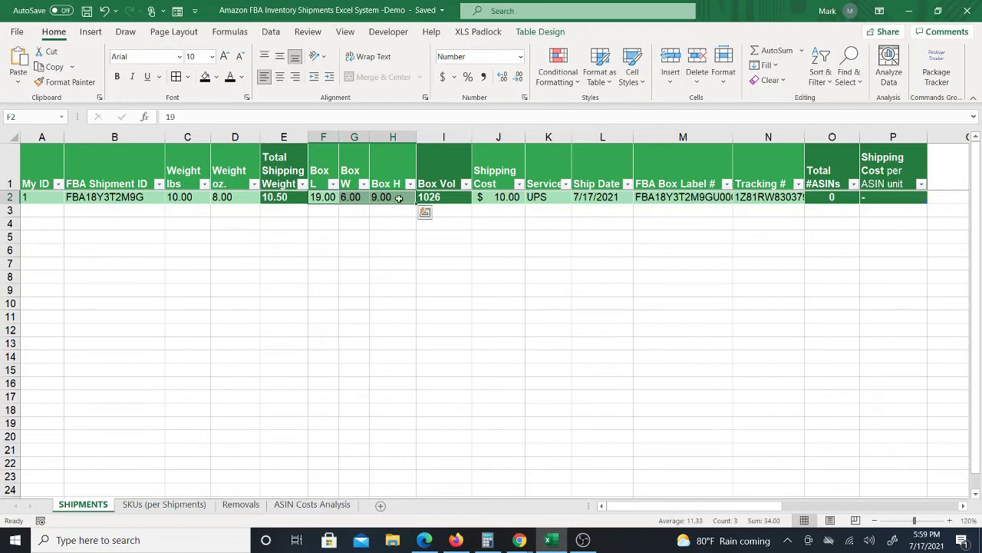
left_click(500, 200)
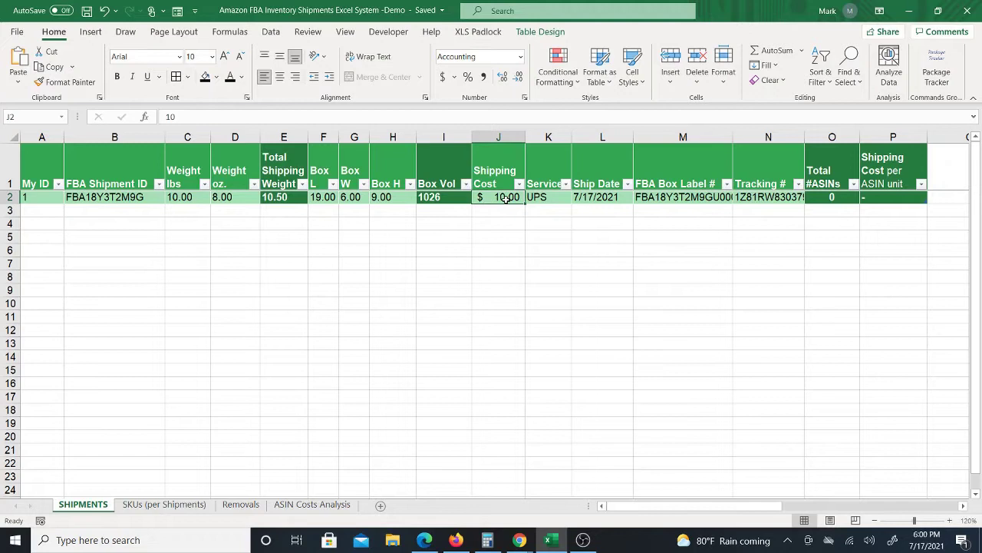
left_click(548, 201)
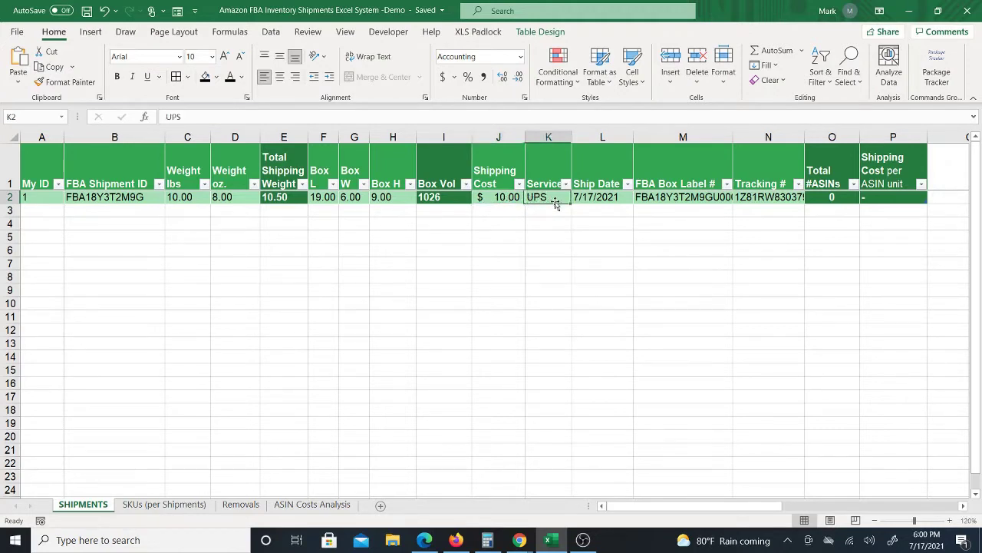
left_click(613, 197)
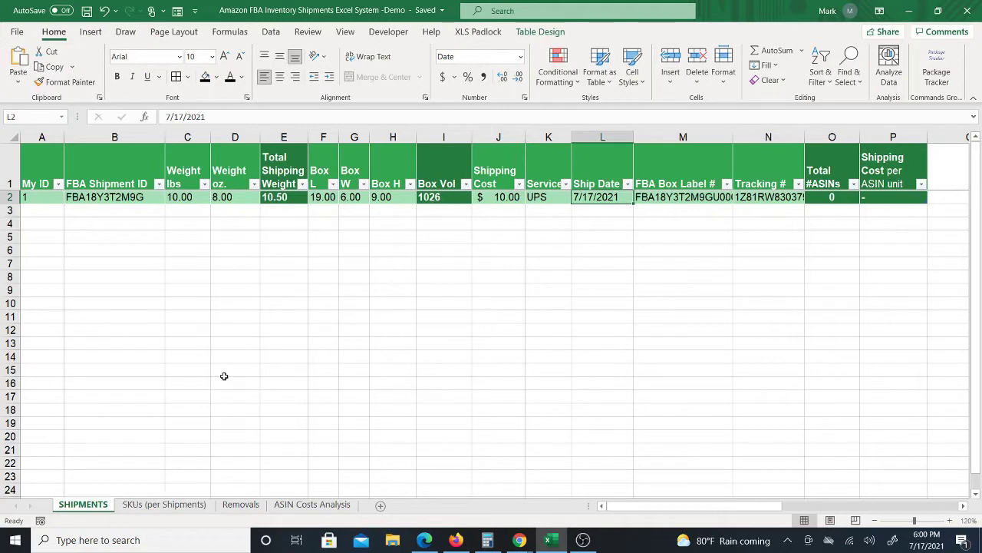
Copy the FBA Shipment ID into the first row of the SKUs (per Shipments) sheet and enter 7/17 as its date.
right_click(122, 197)
left_click(154, 151)
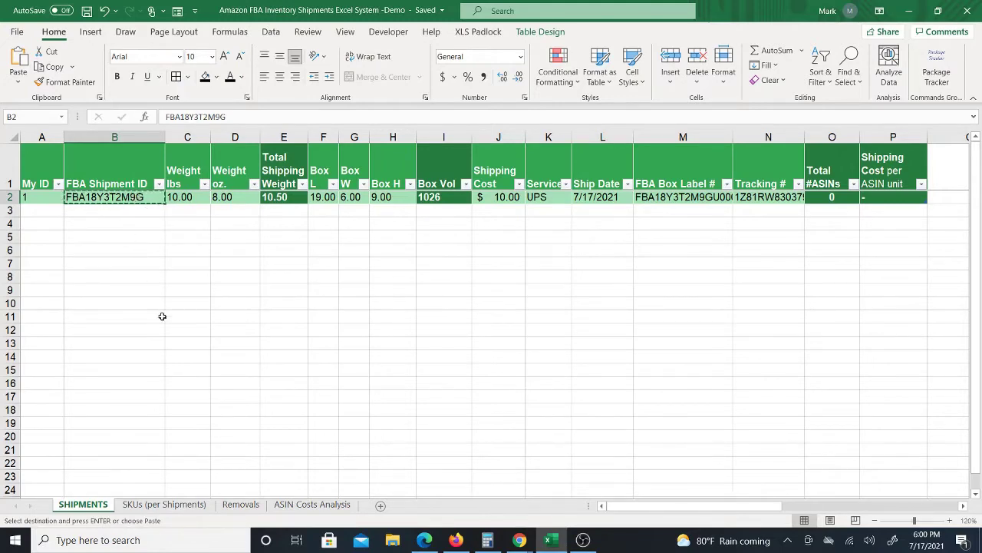
left_click(146, 506)
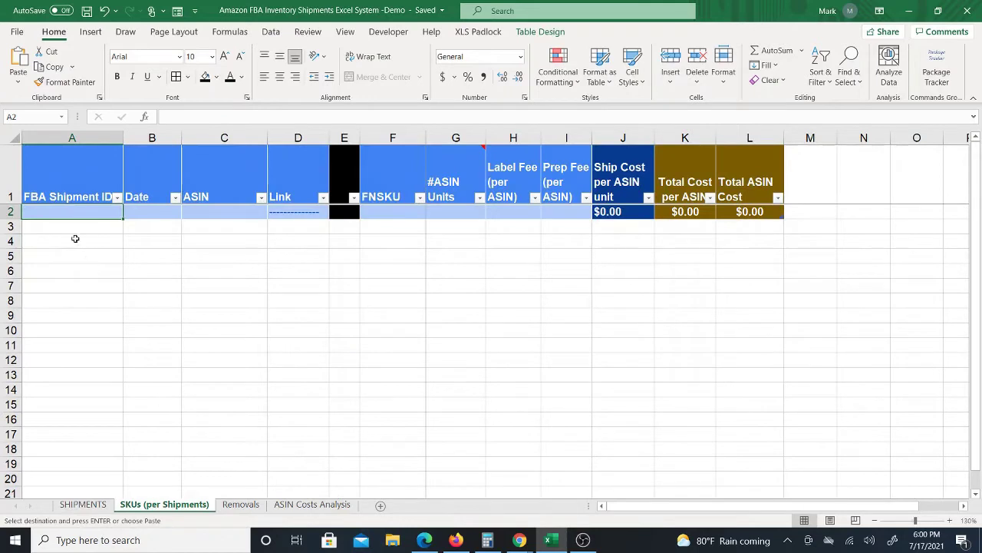
right_click(59, 212)
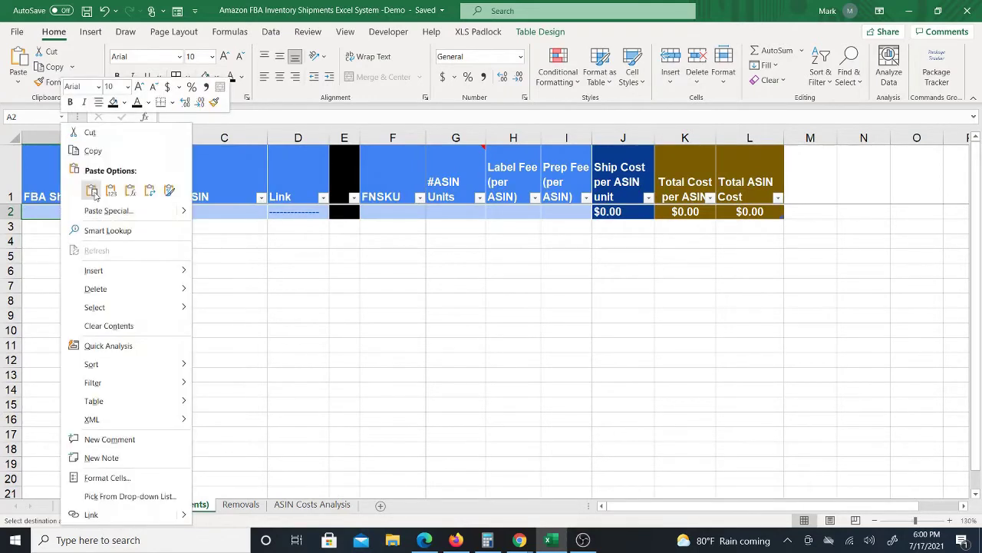
left_click(92, 191)
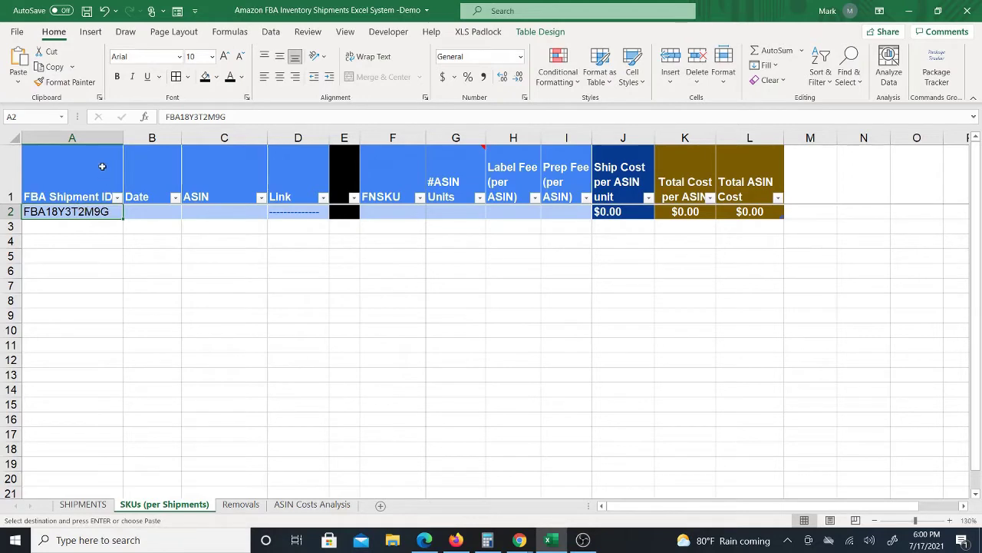
left_click(156, 212)
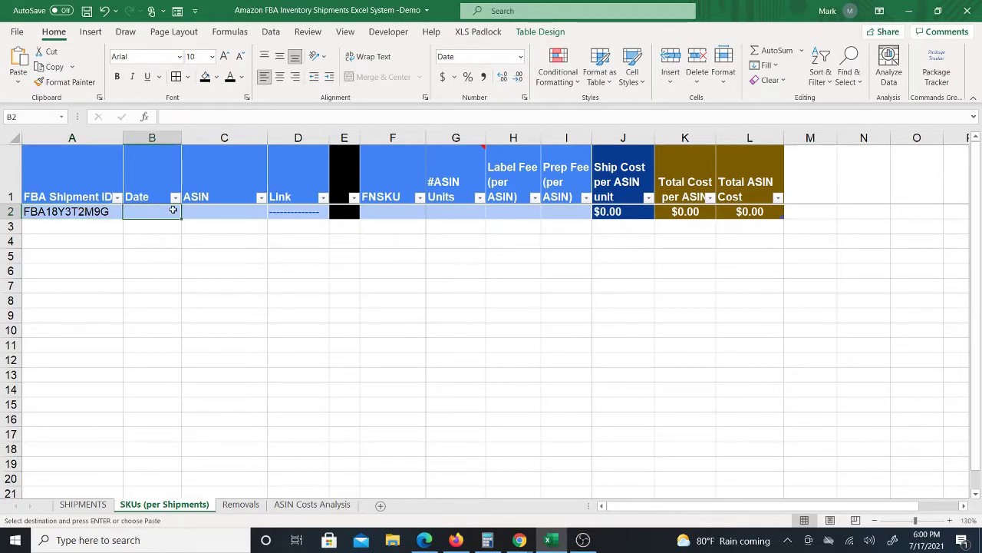
type("7/17")
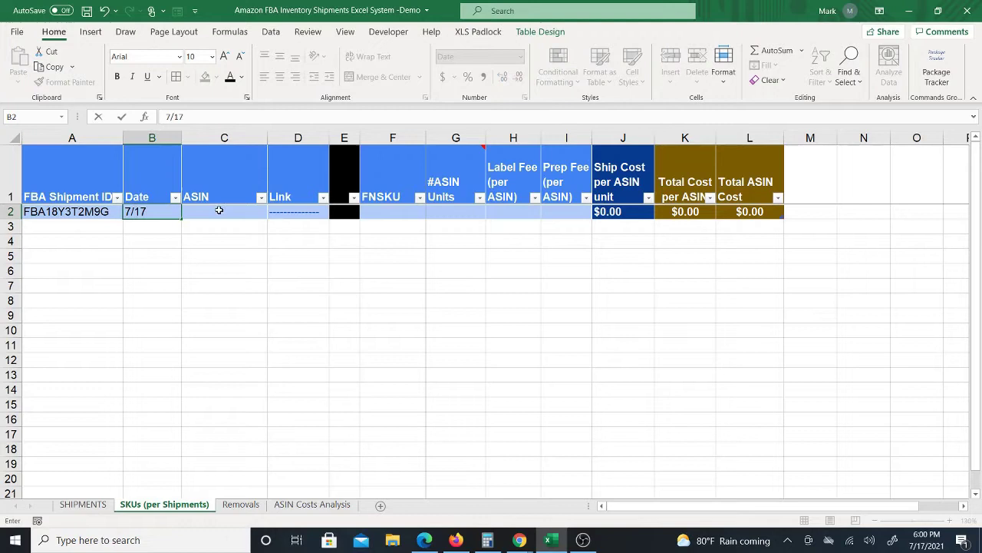
Copy the ASIN B08N2FRMPN from the Samsung Galaxy S21 page address in Chrome into the first row's ASIN cell in Excel.
left_click(219, 210)
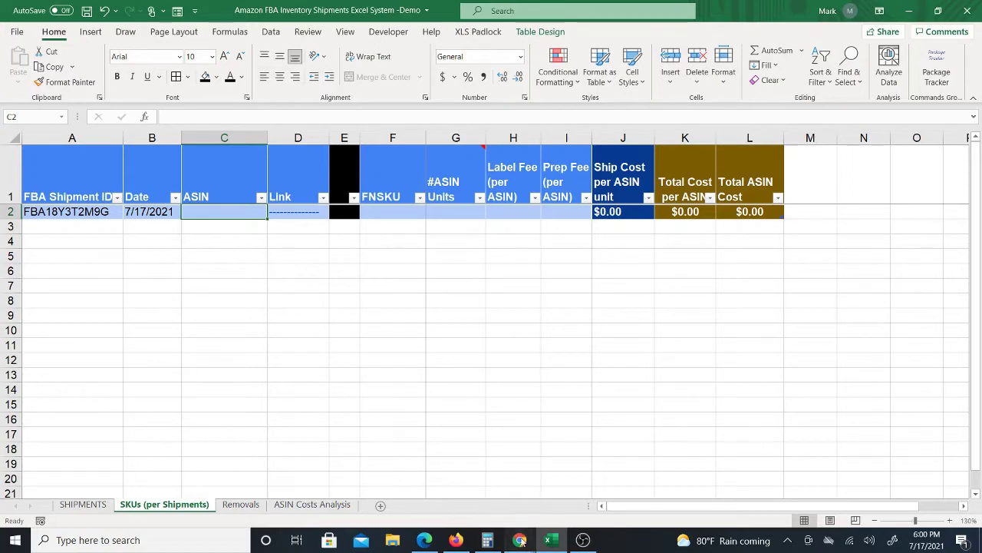
mouse_move(520, 539)
left_click(577, 495)
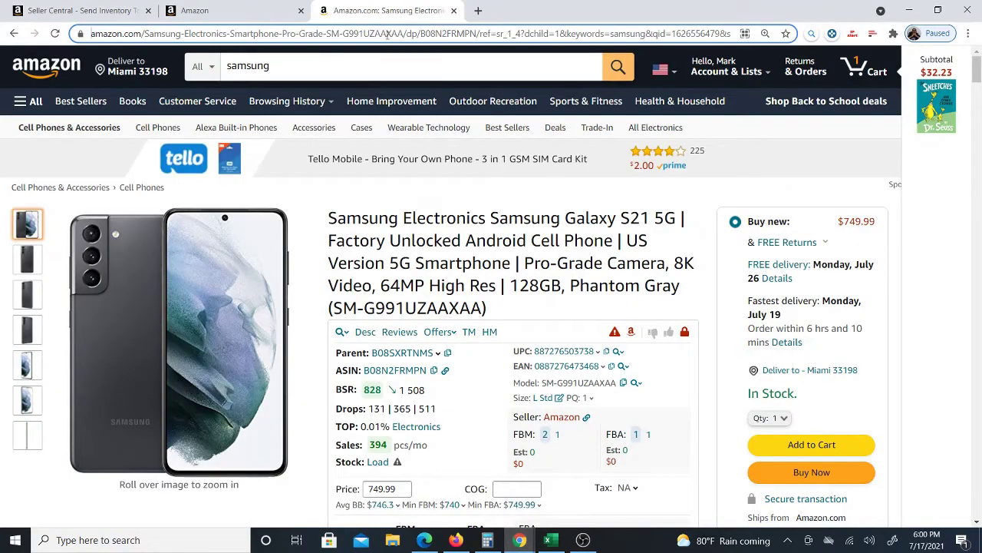
double_click(443, 33)
double_click(499, 33)
right_click(502, 34)
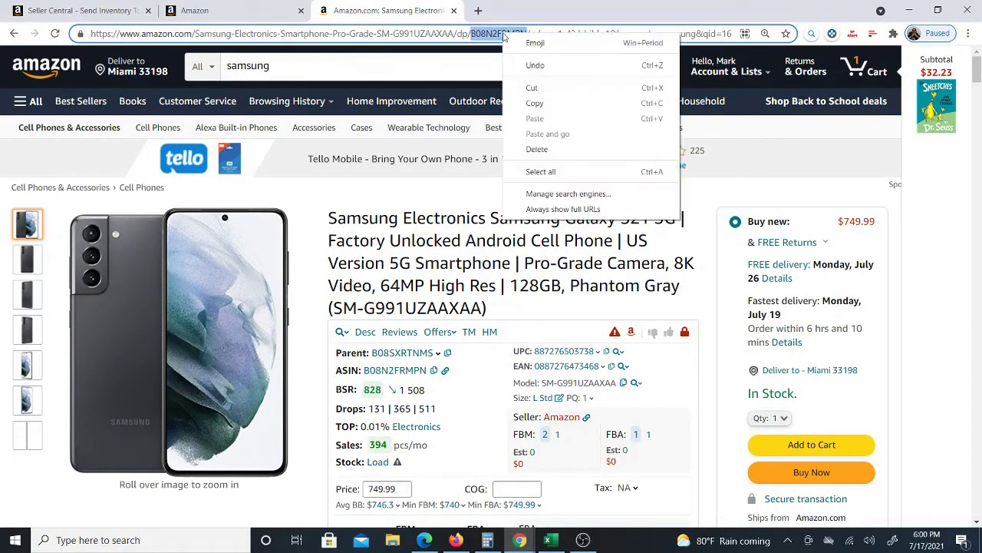
left_click(537, 103)
left_click(548, 540)
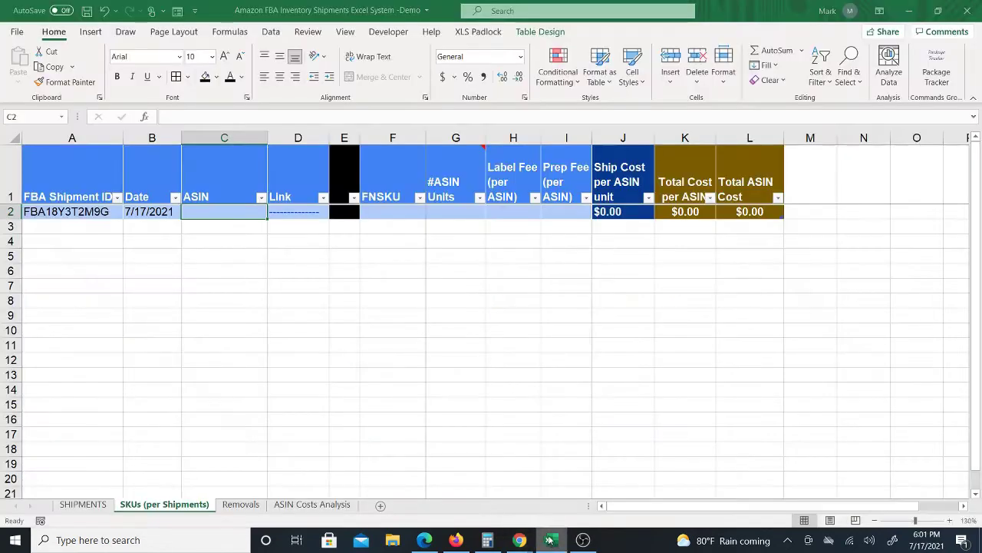
right_click(204, 211)
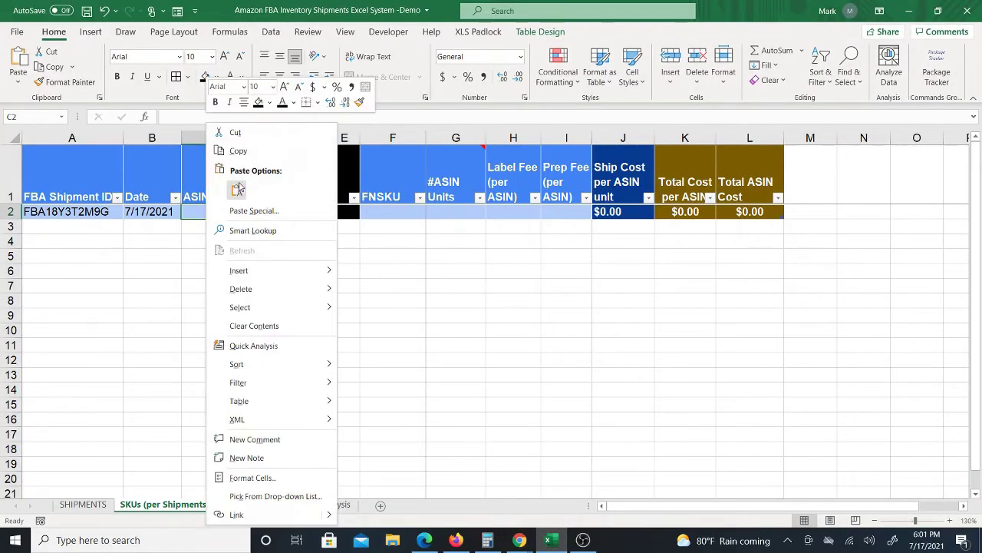
left_click(228, 187)
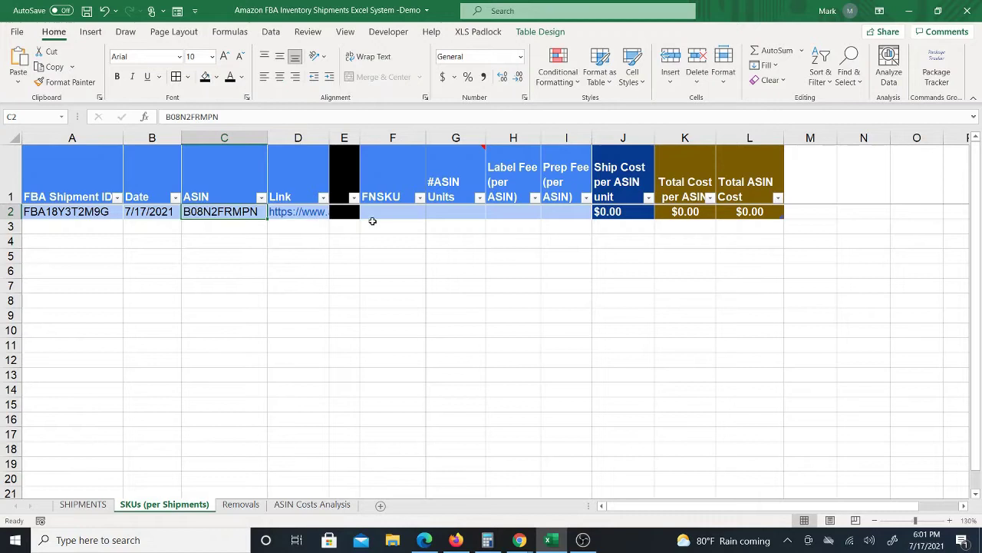
Leave the FNSKU blank and set the number of ASIN units in the first row to 5.
left_click(399, 211)
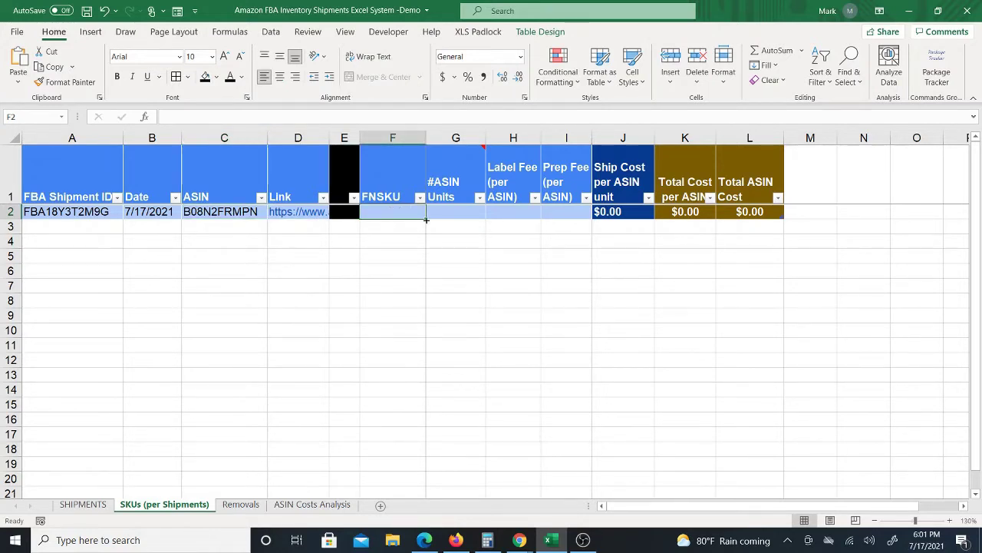
left_click(471, 212)
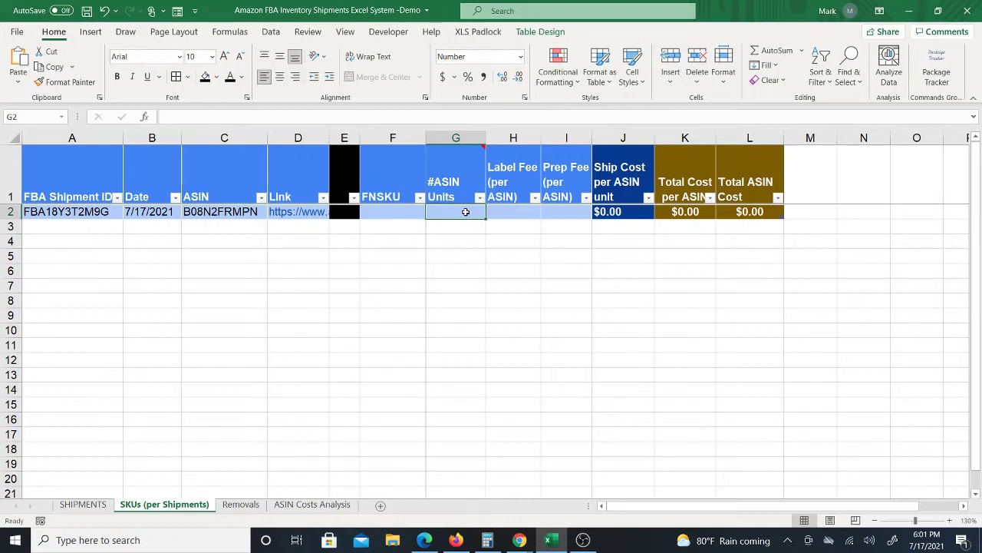
type("5")
key("Return")
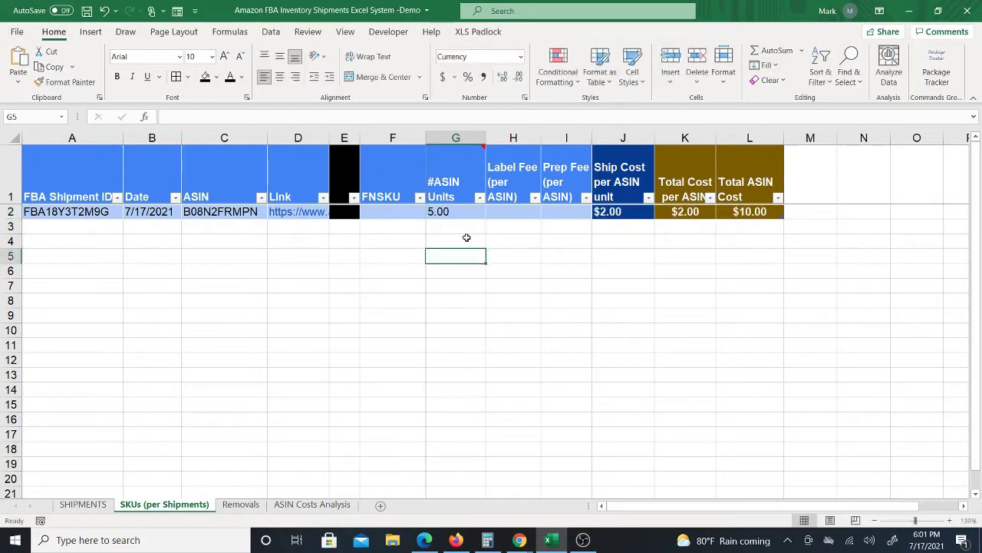
left_click(458, 213)
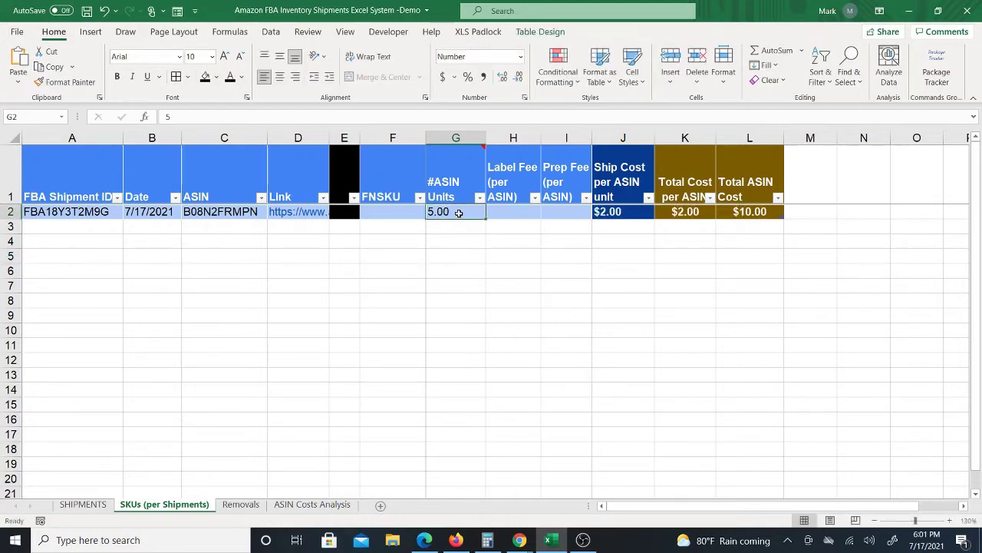
Enter a label fee of .30 and a prep fee of .50 per ASIN for the first row.
left_click(510, 215)
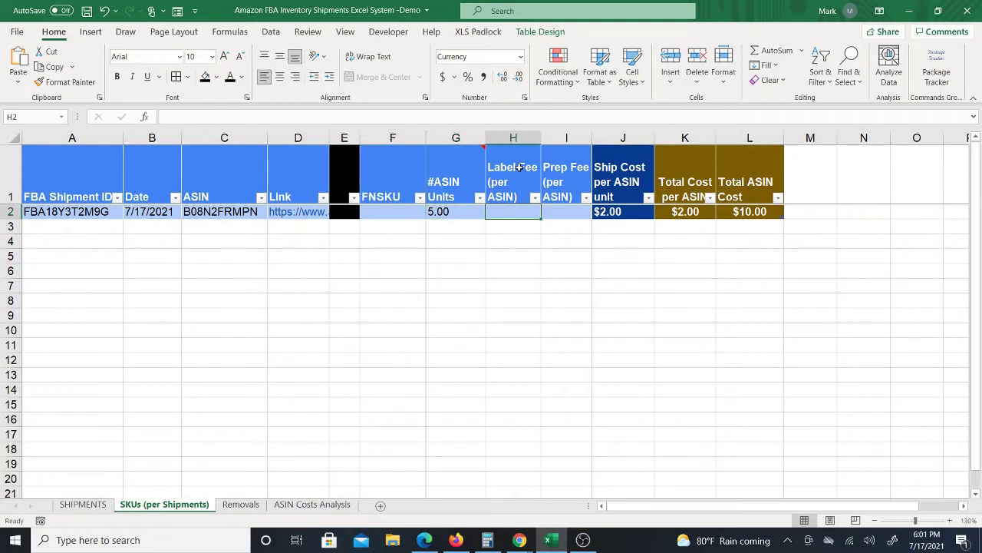
mouse_move(479, 197)
type(".30")
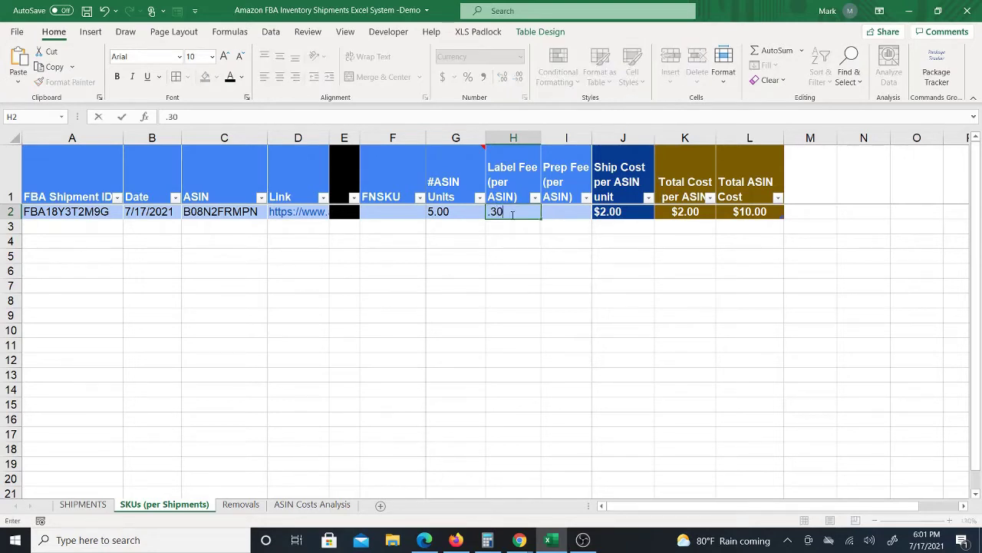
left_click(551, 214)
type(".50")
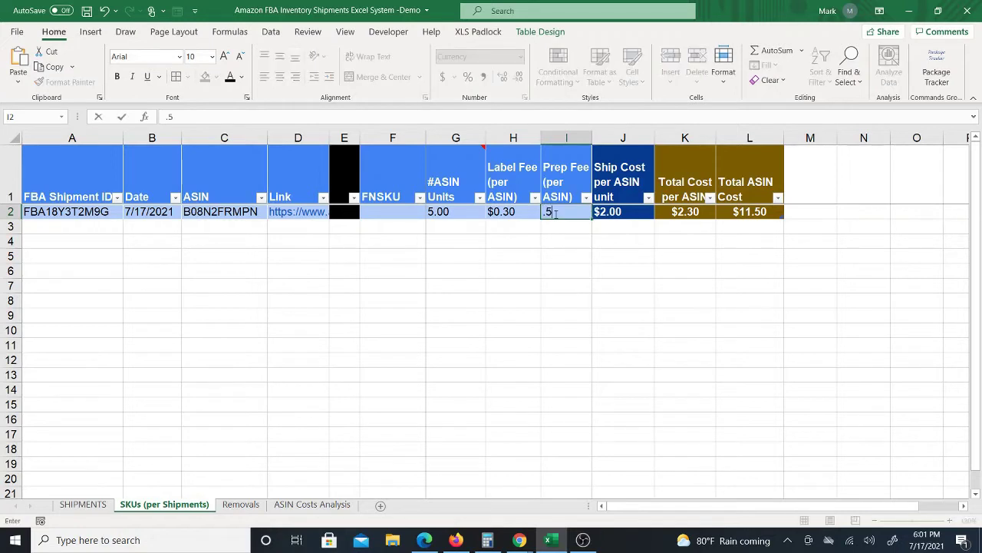
key("Return")
left_click_drag(536, 215, 544, 214)
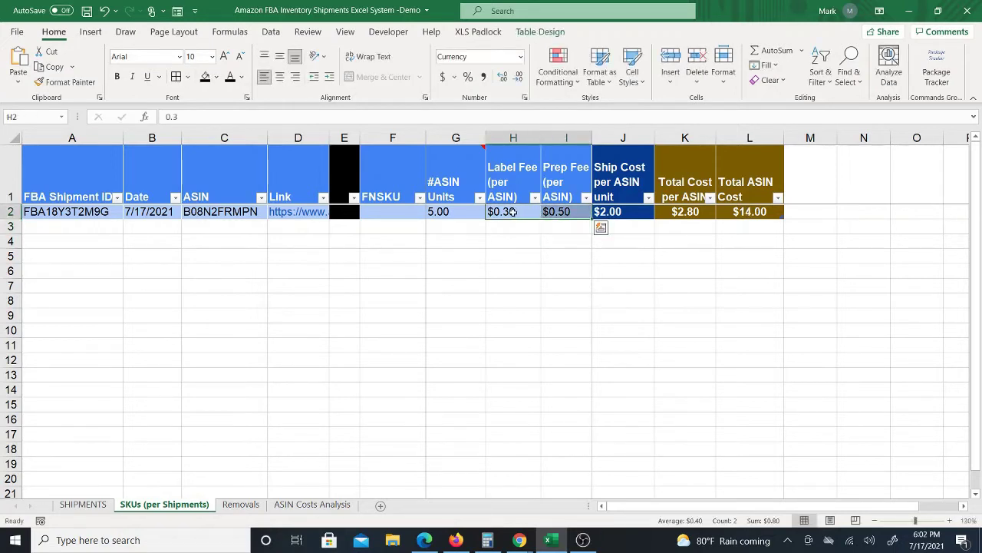
left_click(563, 214)
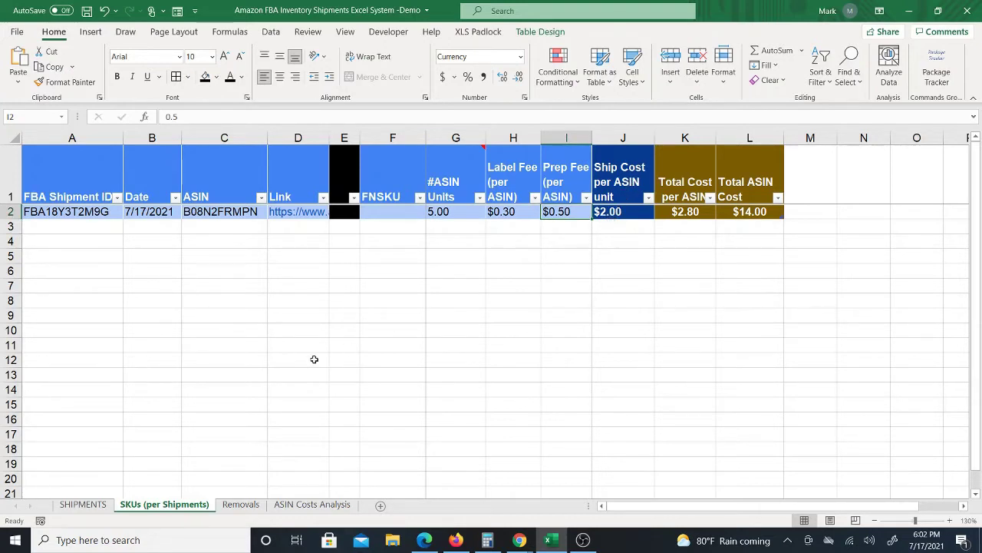
Check the shipment's shipping cost, total ASINs and cost per unit on the SHIPMENTS sheet, and return to the SKUs (per Shipments) sheet.
left_click(77, 507)
left_click(495, 198)
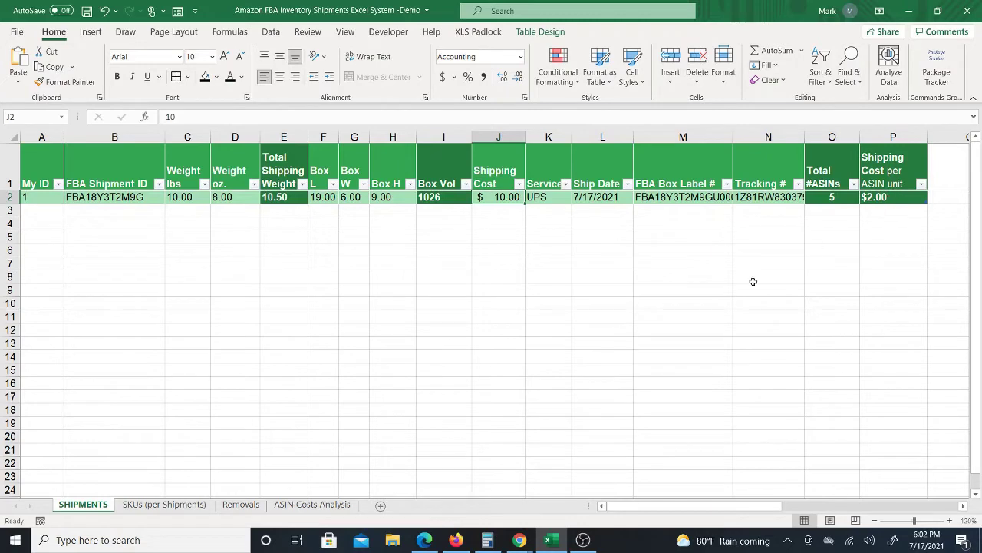
left_click(170, 504)
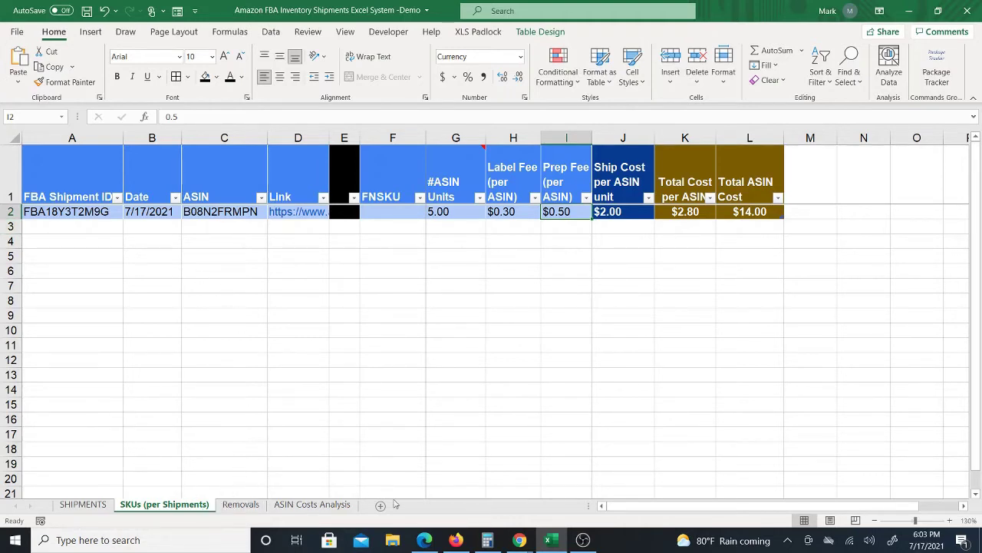
Switch to Chrome, go back to the Samsung search results and open the Galaxy S20 FE 5G product page.
left_click(520, 539)
left_click(607, 500)
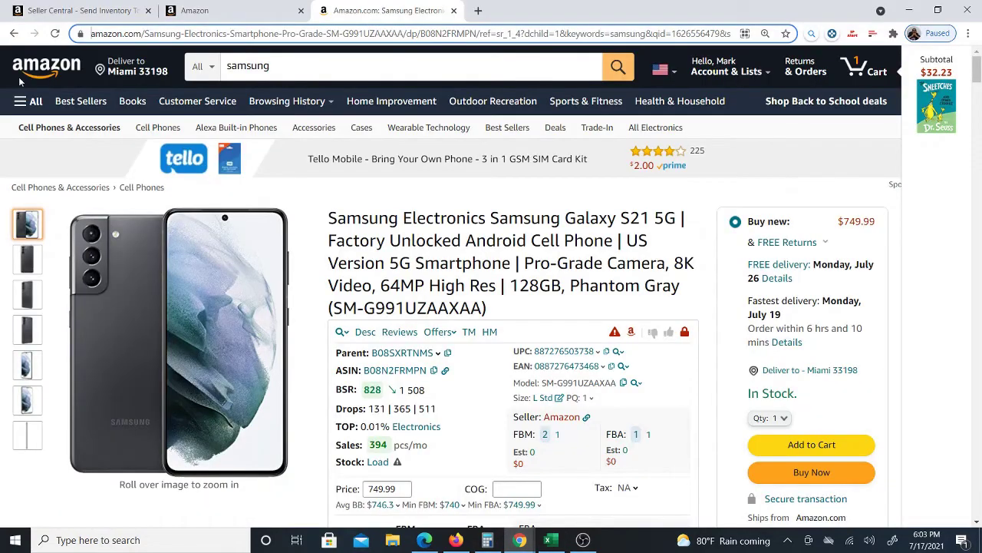
left_click(13, 34)
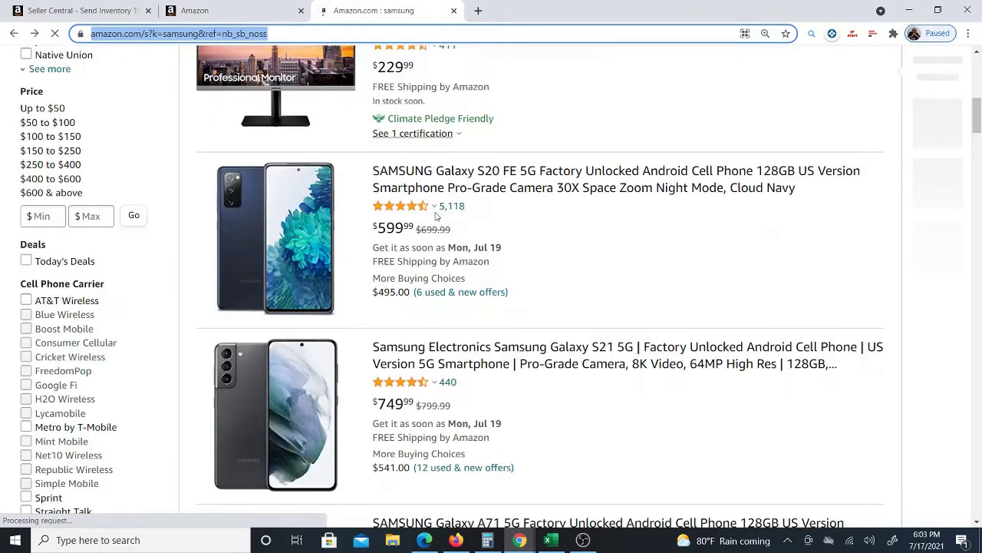
left_click(424, 175)
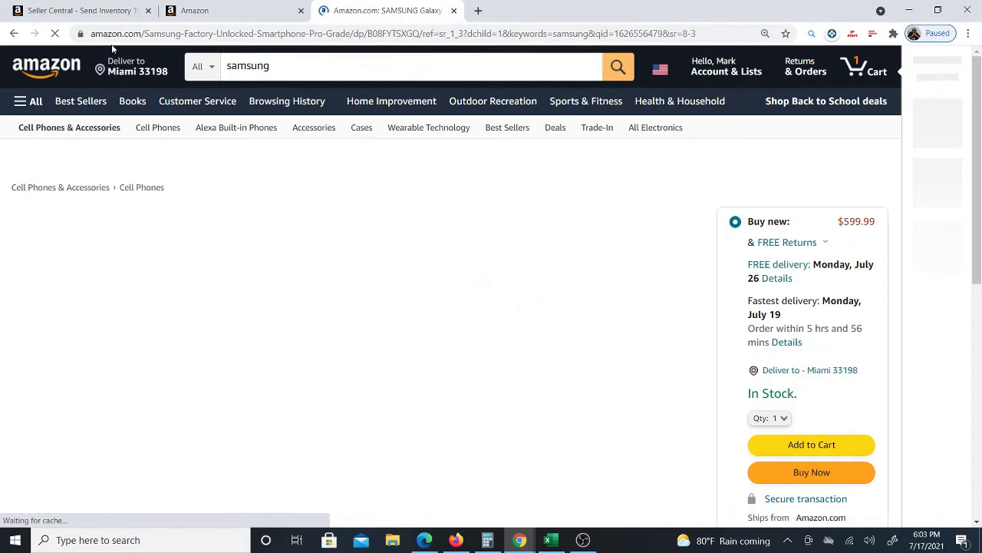
Go back to the Samsung search results and open the Galaxy A71 5G product page.
left_click(13, 34)
scroll(383, 253, "down", 3)
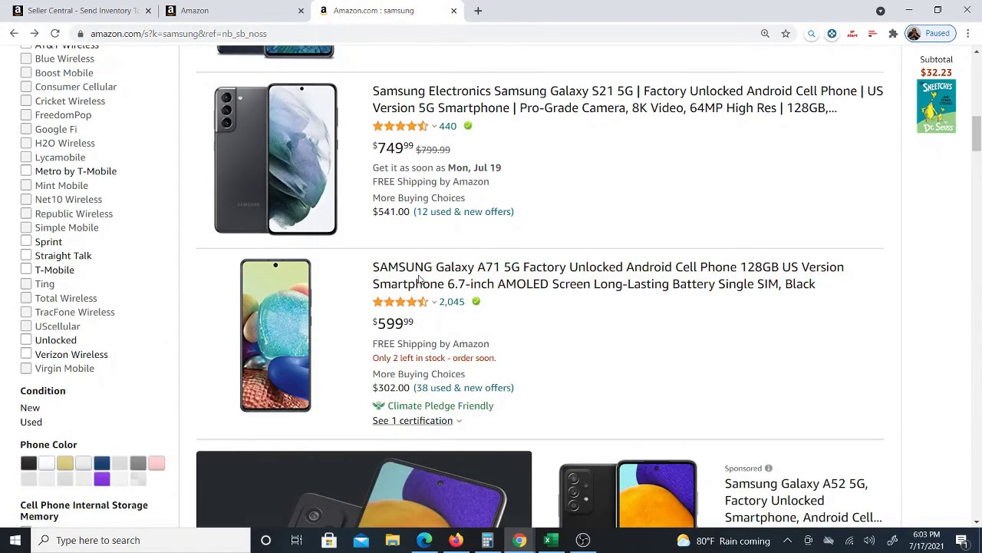
left_click(426, 276)
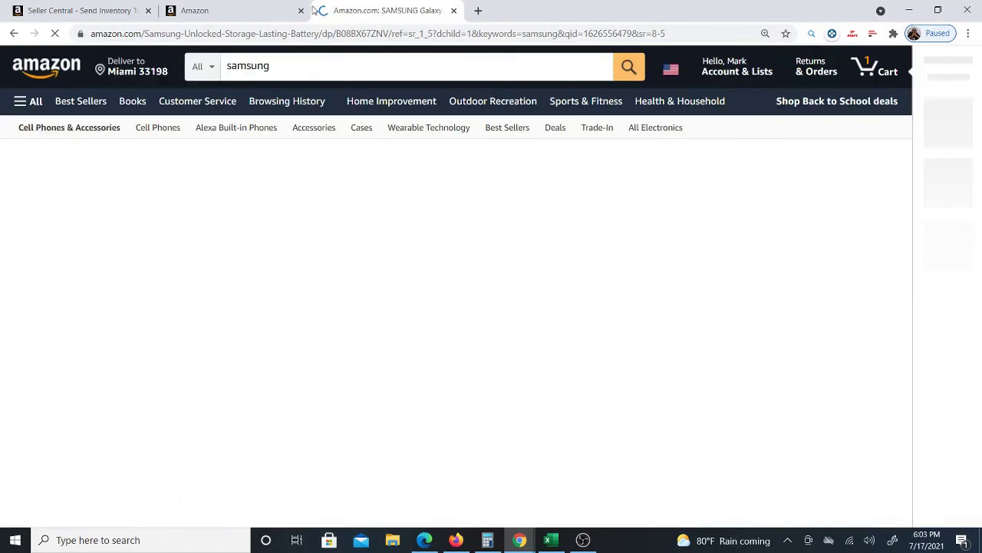
Copy the ASIN B08BX67ZNV from the product page's address, switch to Excel and paste it into the ASIN column of row 3.
double_click(411, 33)
right_click(411, 33)
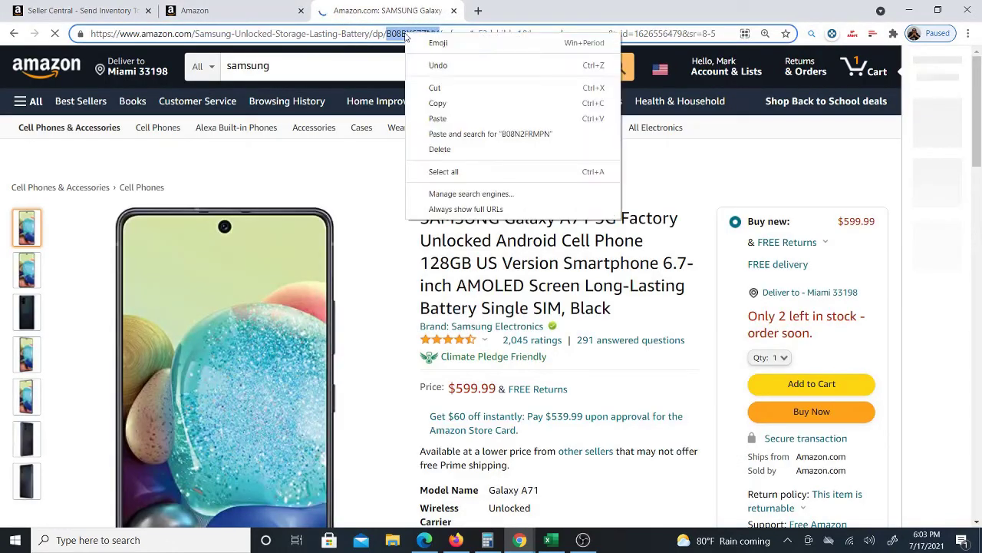
left_click(434, 101)
left_click(549, 540)
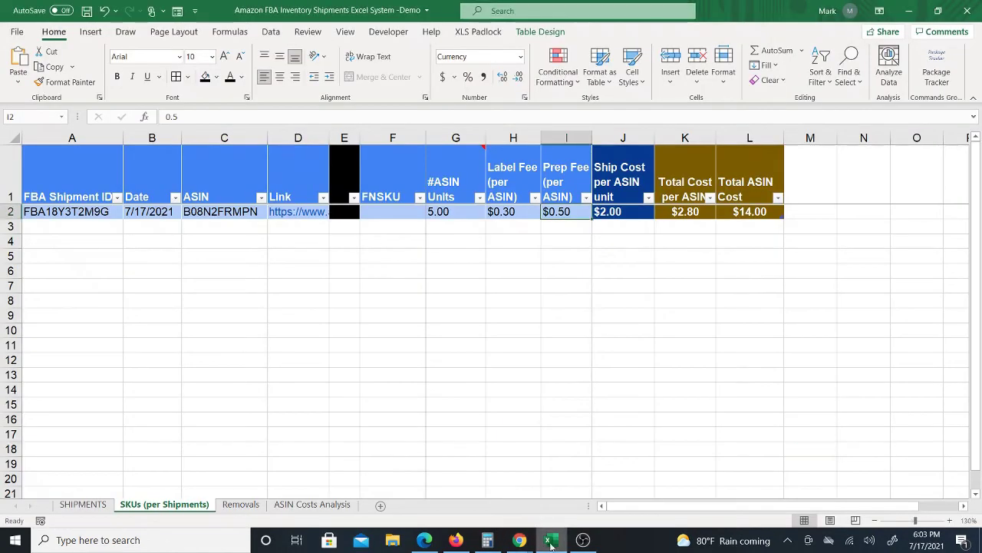
right_click(201, 228)
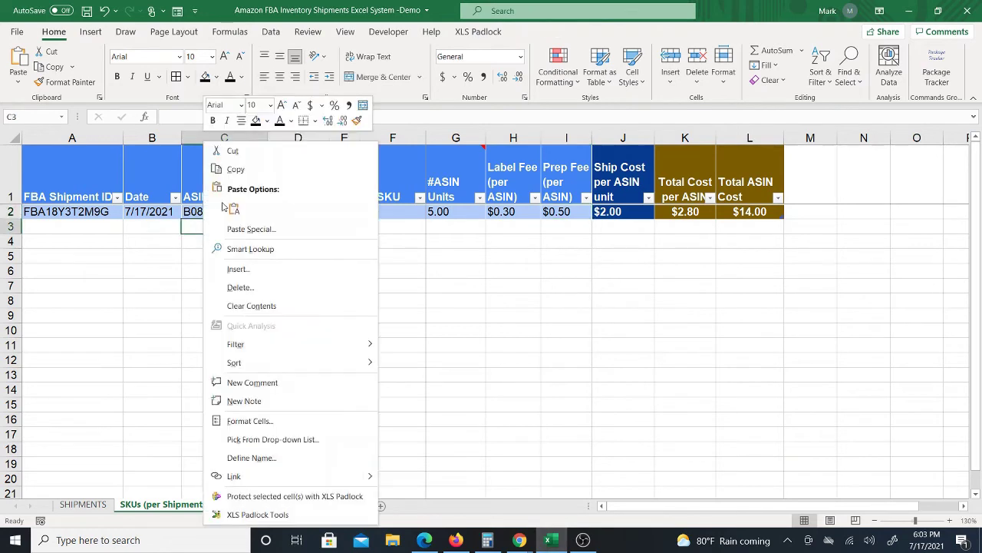
left_click(231, 208)
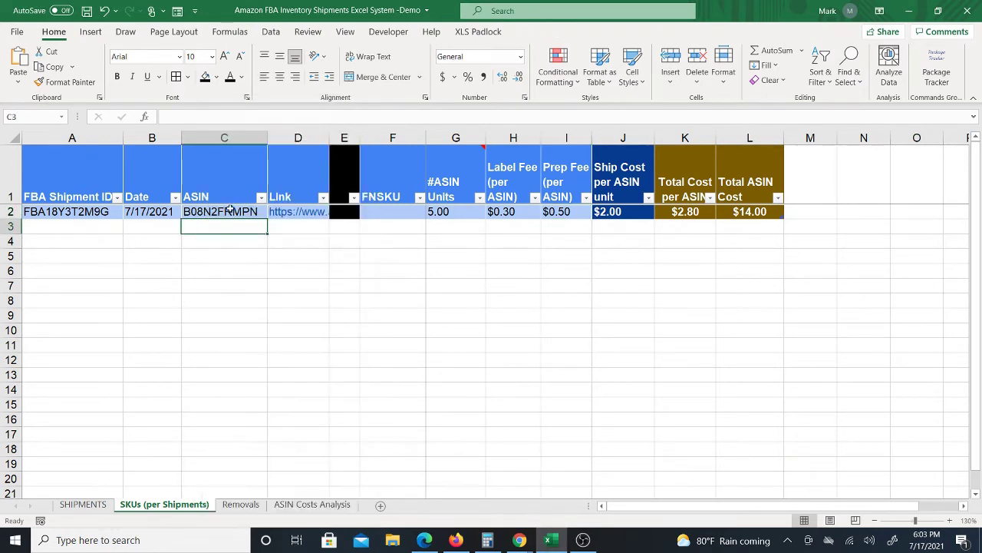
Copy the FBA Shipment ID from the first record into the row of the newly added ASIN.
left_click(112, 215)
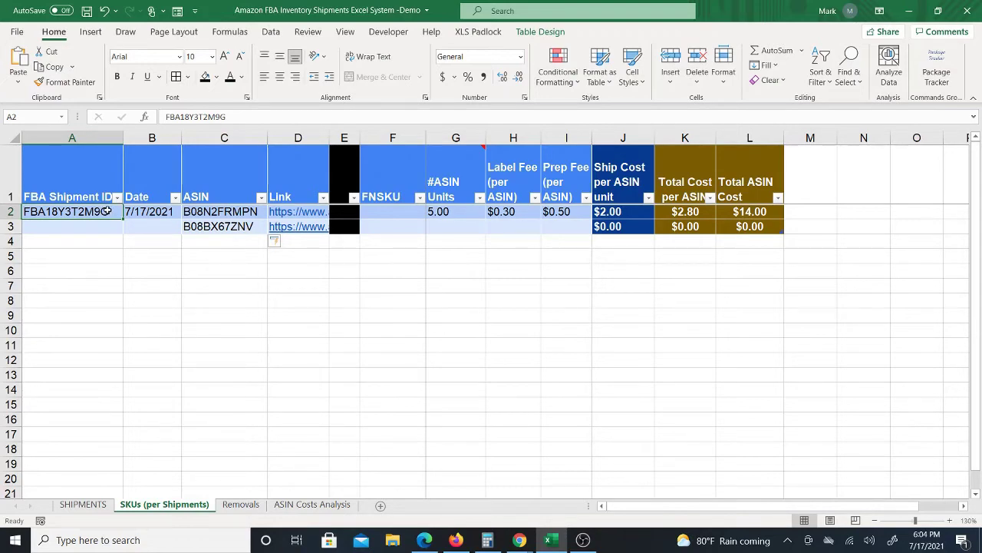
right_click(107, 211)
left_click(138, 121)
right_click(83, 223)
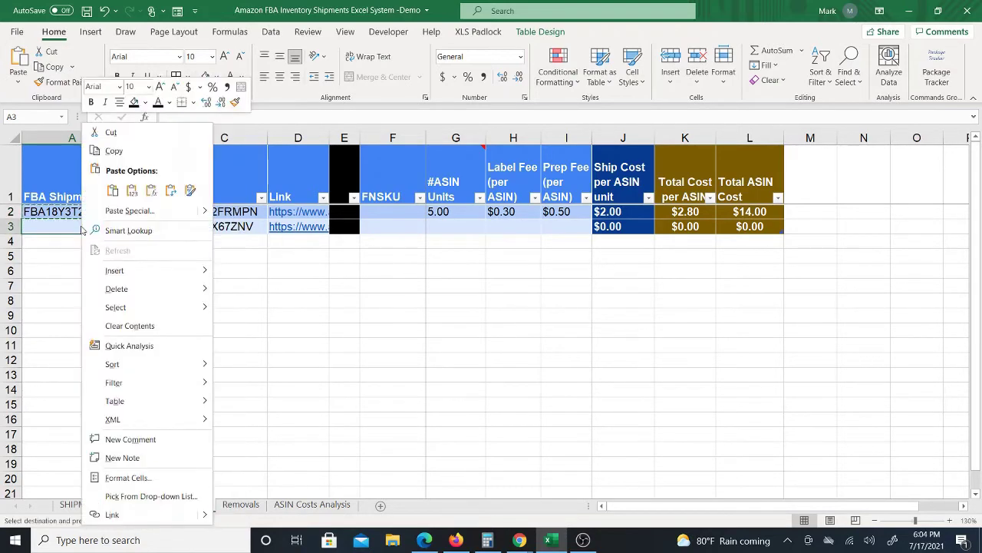
left_click(110, 191)
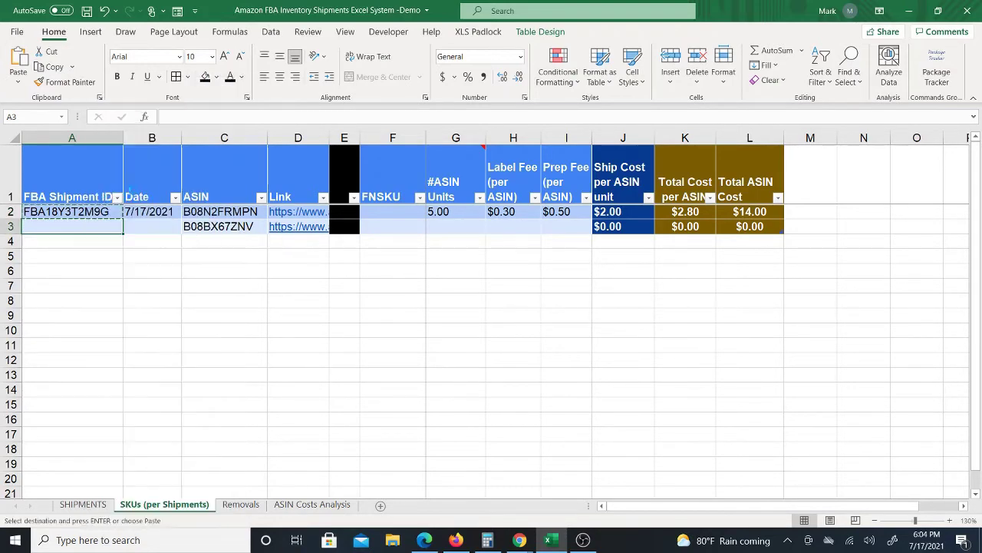
Enter the date 7/17 for the second ASIN record.
left_click(142, 225)
key("Escape")
type("7/17")
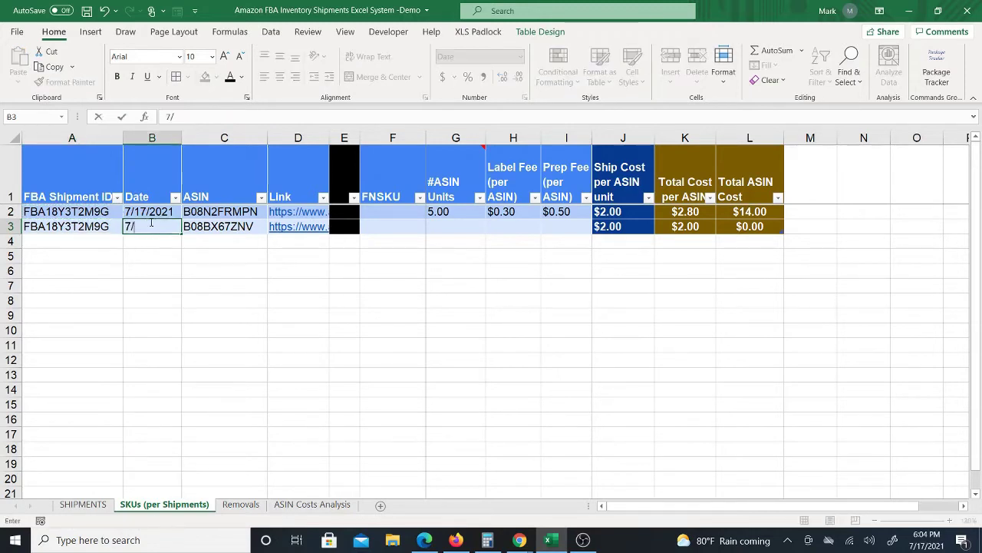
left_click(164, 258)
left_click(95, 225)
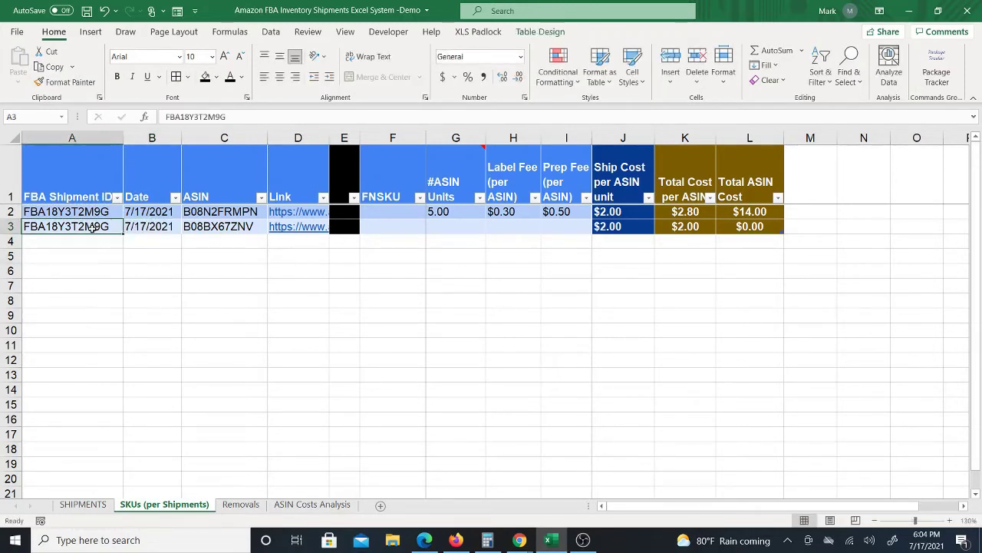
Set the number of ASIN units for the second ASIN in the shipment to 5.
left_click(230, 230)
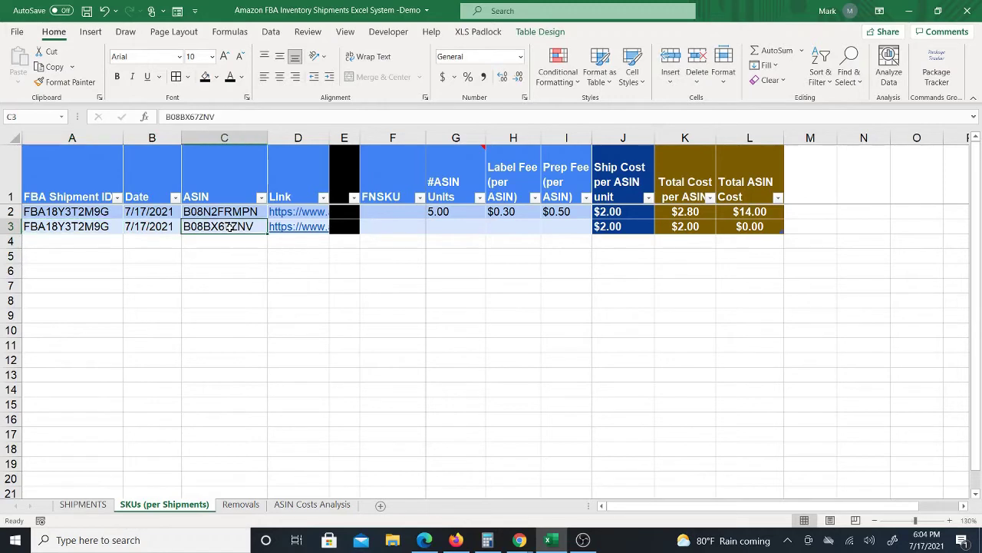
left_click(100, 230)
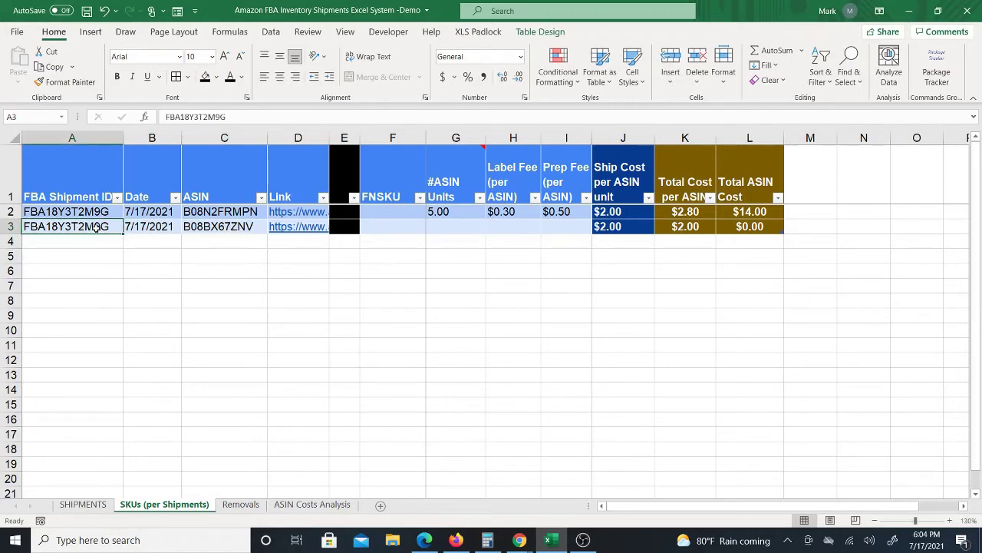
left_click(456, 228)
type("5")
left_click(504, 227)
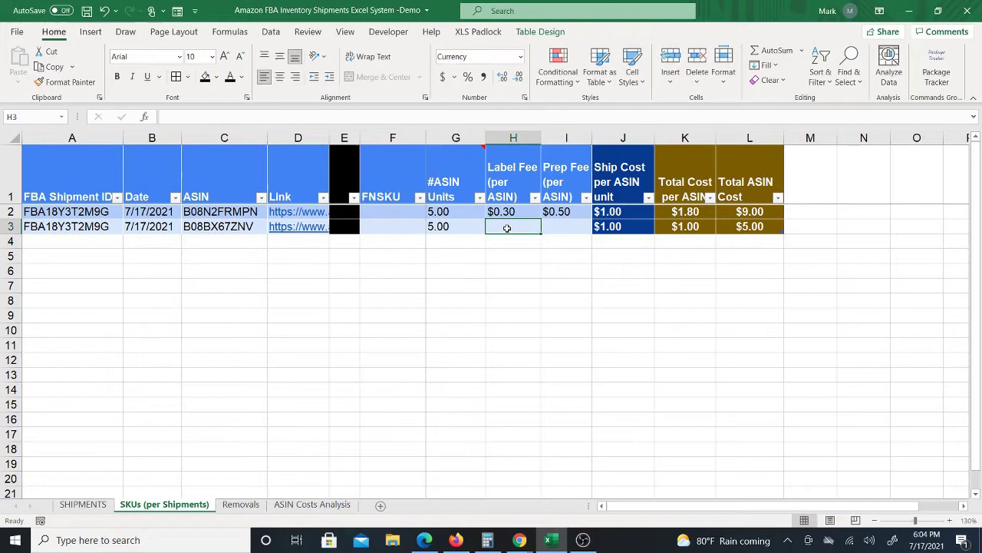
Check the shipment's total ASINs and cost per unit on the SHIPMENTS sheet, return to SKUs (per Shipments) and save the workbook.
left_click(449, 226)
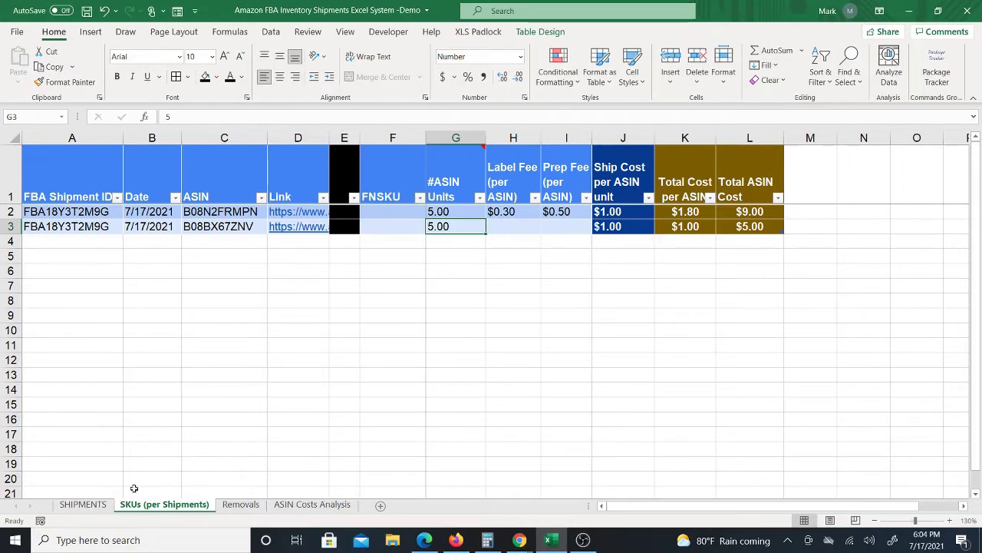
left_click(83, 504)
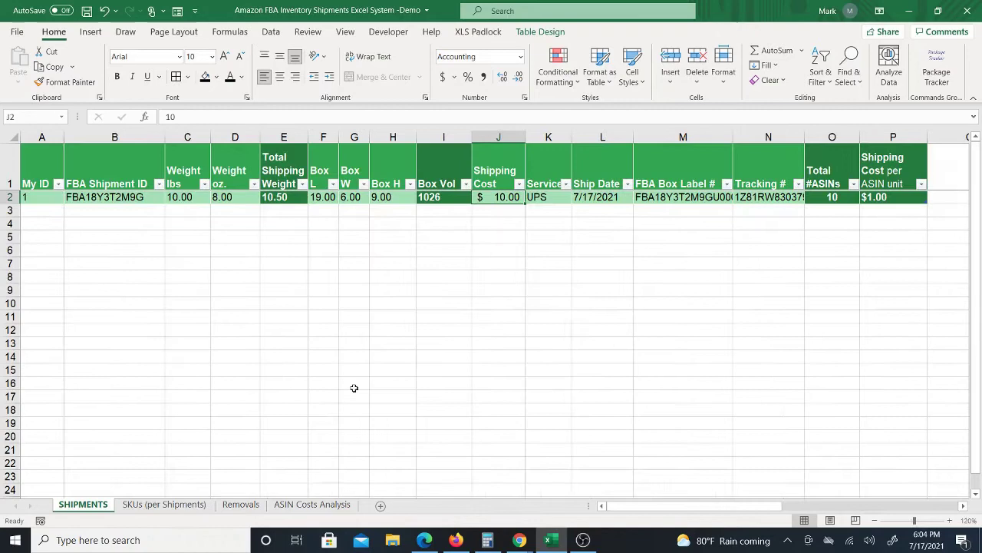
left_click(138, 505)
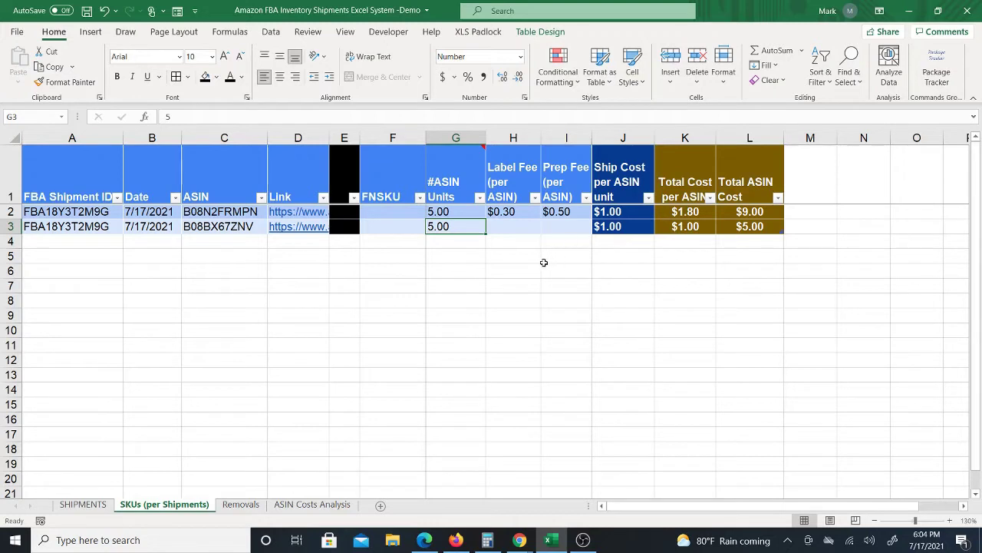
left_click(87, 11)
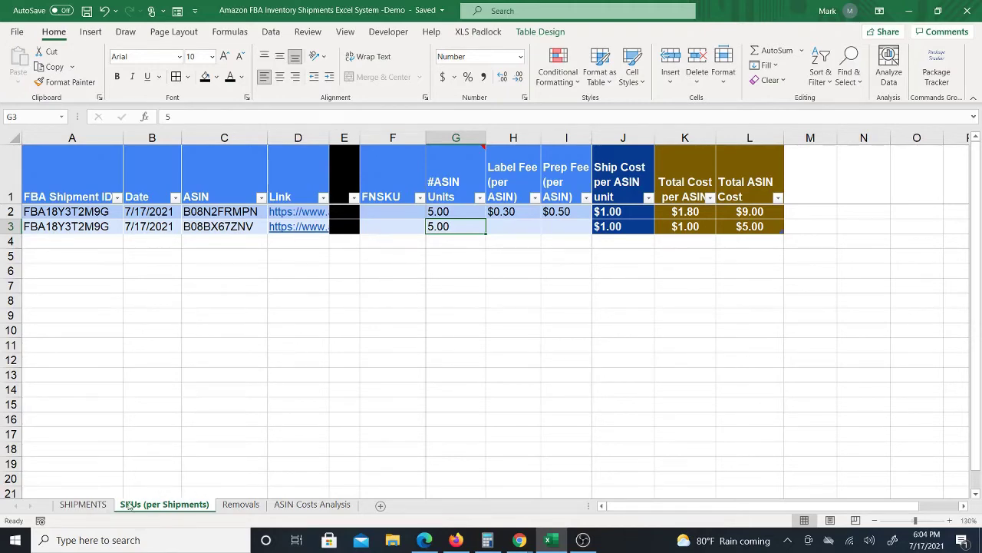
Compare the shipment record on the SHIPMENTS sheet with its two ASINs and their units on the SKUs (per Shipments) sheet.
left_click(96, 508)
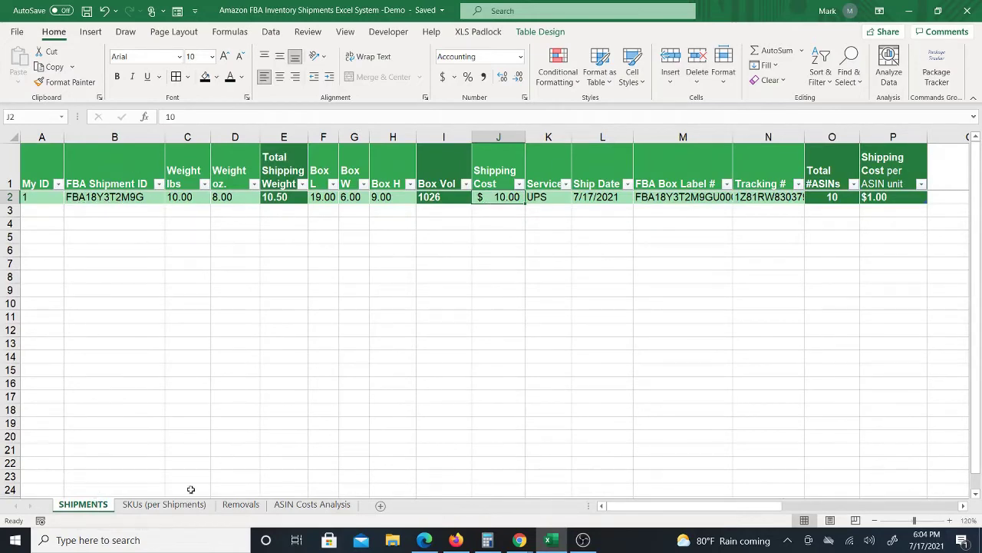
left_click(165, 504)
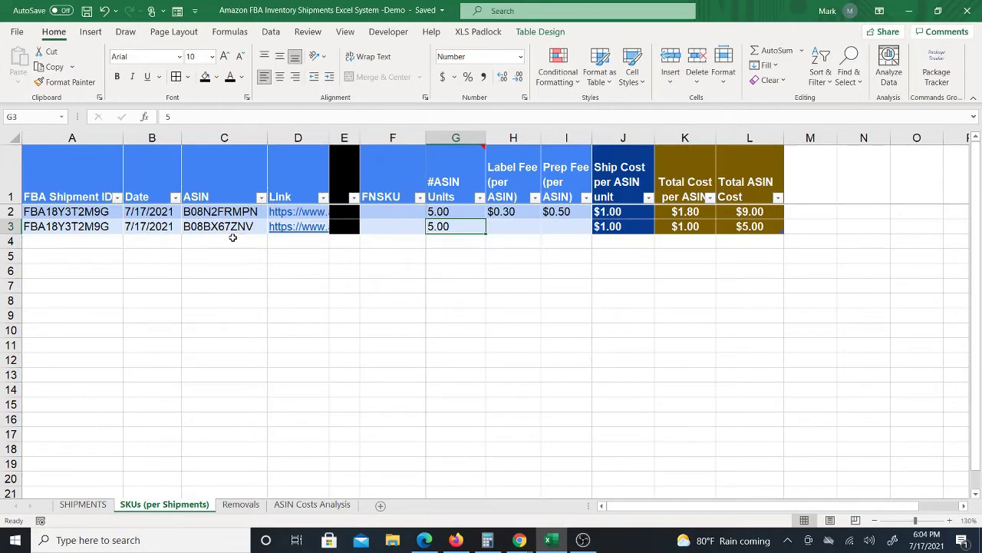
left_click(83, 504)
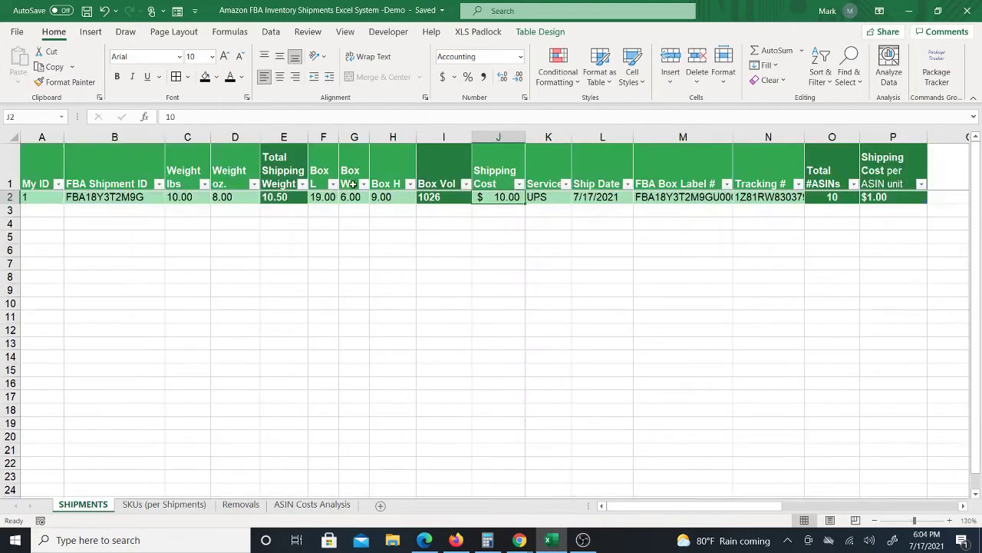
left_click(168, 504)
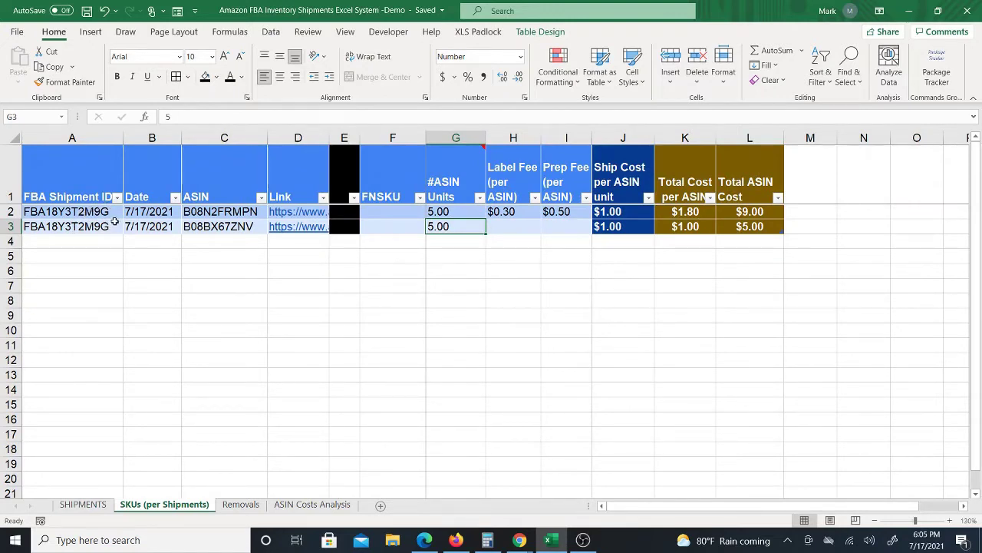
left_click(216, 213)
left_click(222, 225)
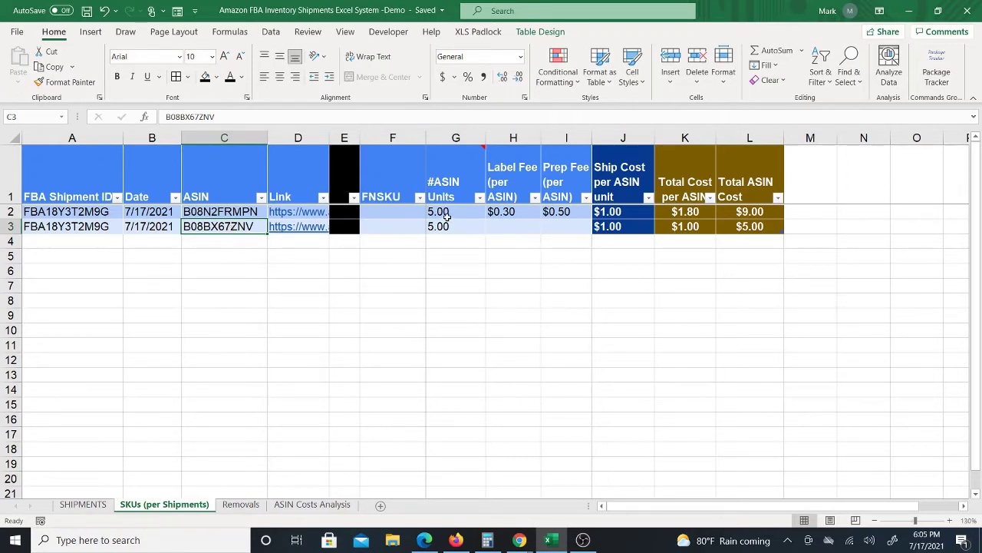
left_click_drag(230, 214, 226, 228)
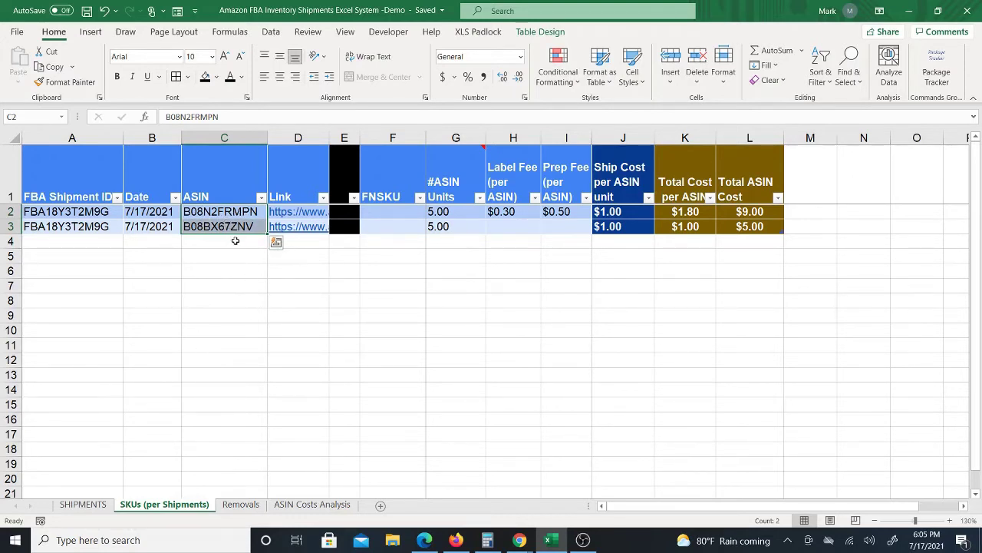
Review how the shipment's ID and shipping cost on SHIPMENTS relate to the per-ASIN costs on SKUs (per Shipments).
left_click(83, 504)
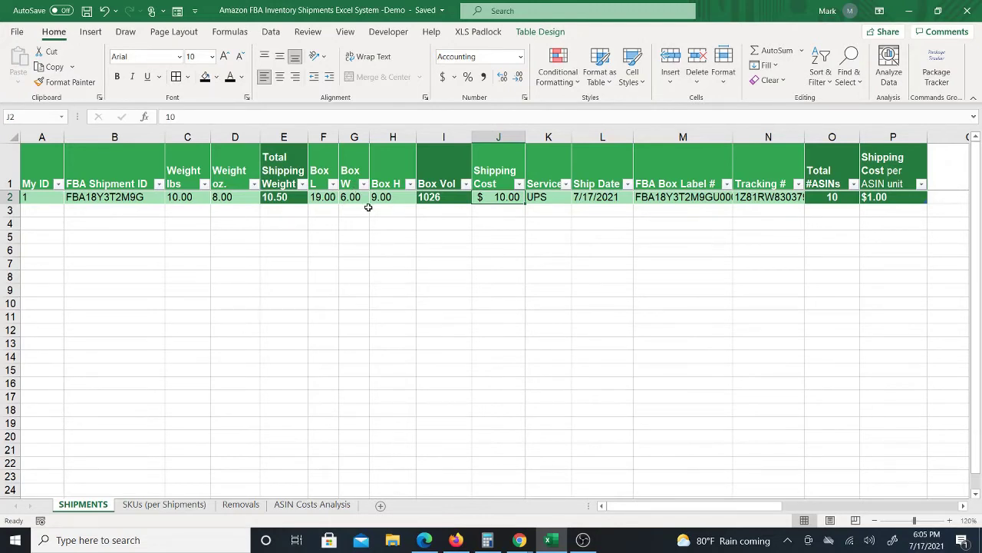
left_click(158, 505)
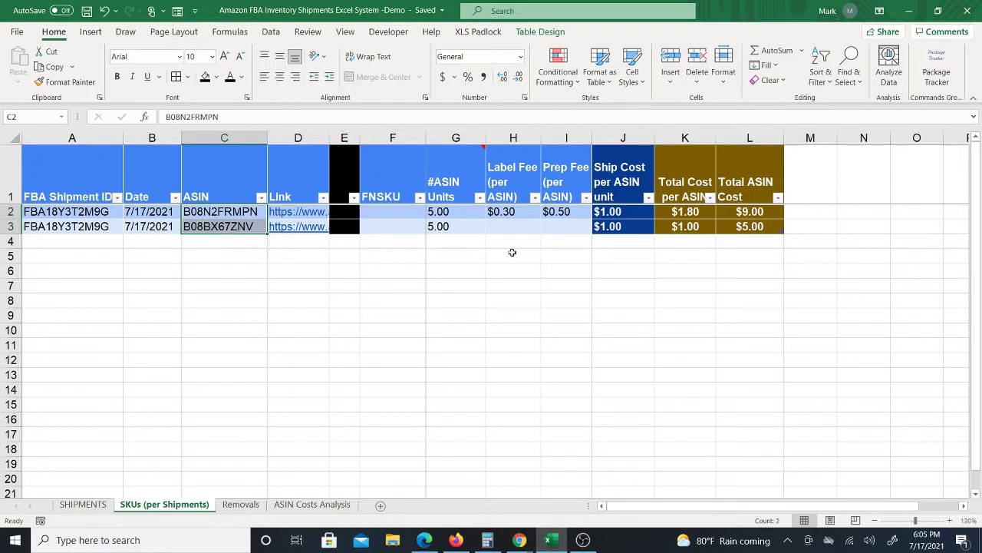
left_click_drag(211, 213, 212, 228)
left_click_drag(88, 214, 88, 228)
left_click_drag(208, 212, 220, 227)
left_click(82, 504)
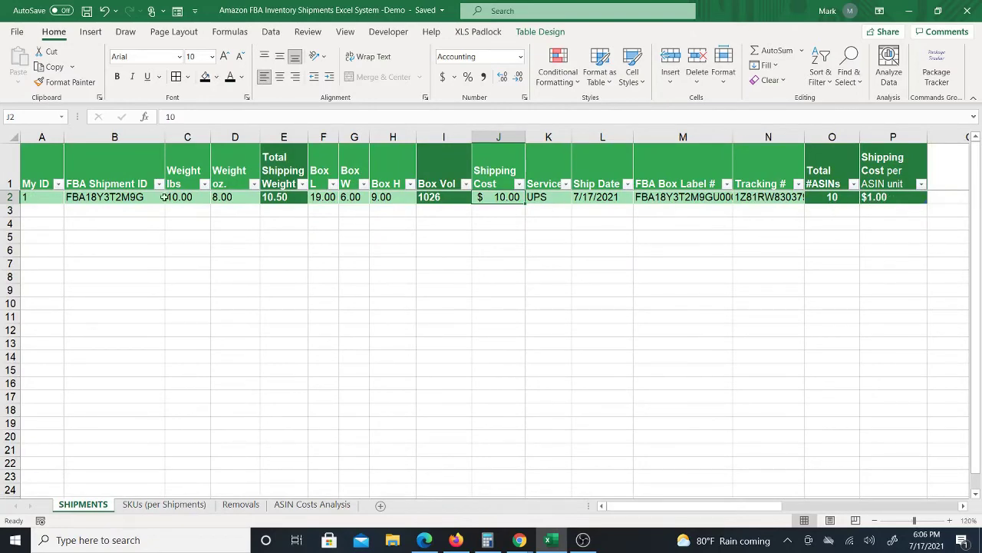
left_click(146, 505)
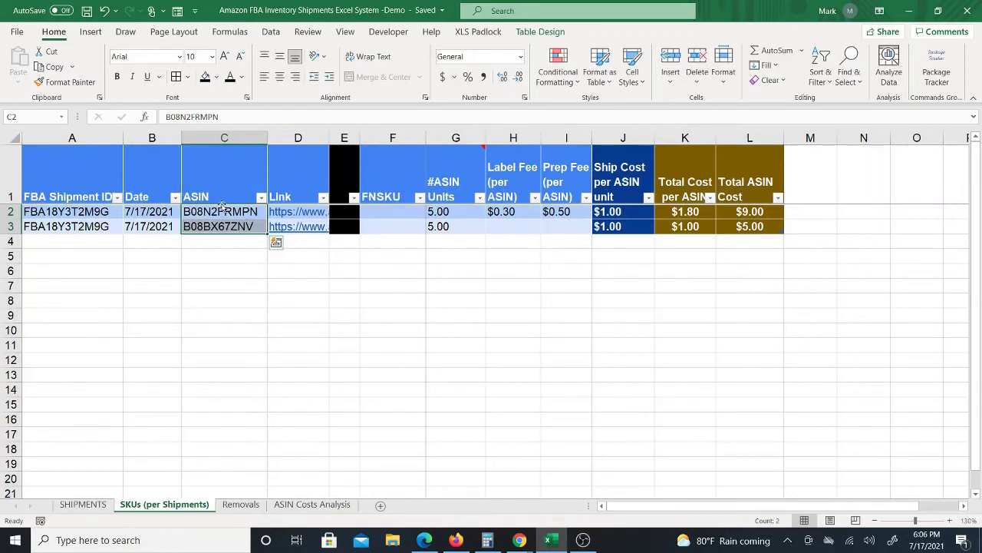
left_click(226, 183)
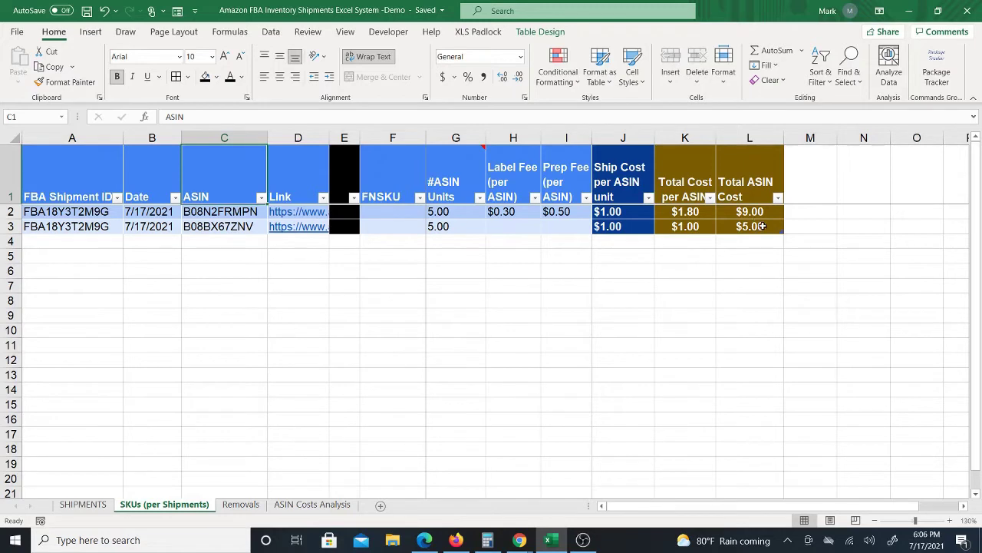
left_click(452, 227)
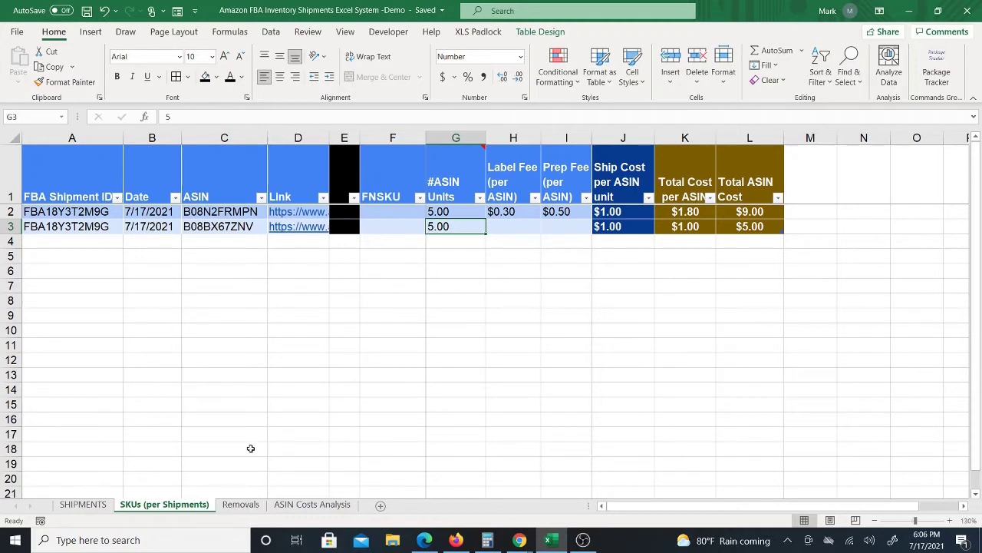
Open the Removals sheet and enter 1 as the Removal ID in the first row.
left_click(230, 504)
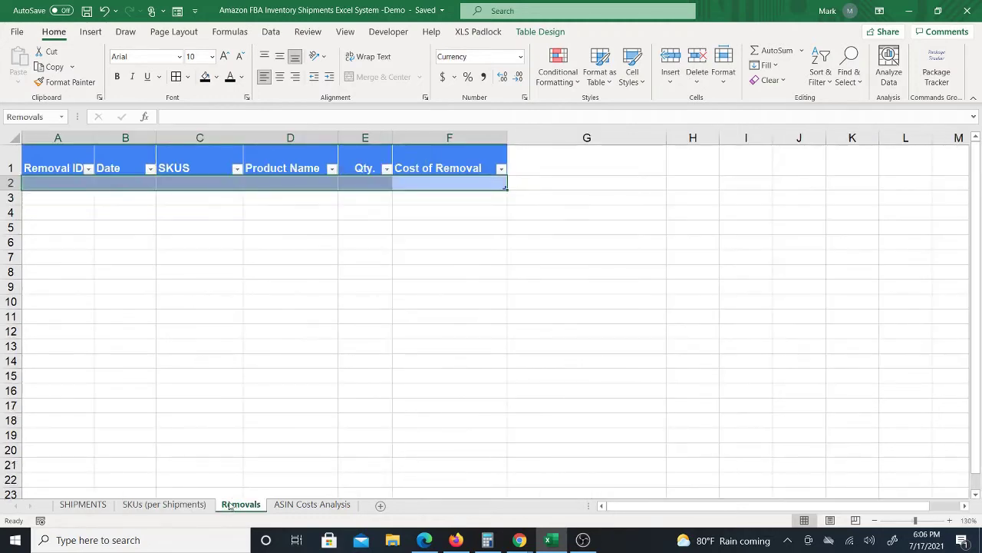
left_click(76, 185)
type("1")
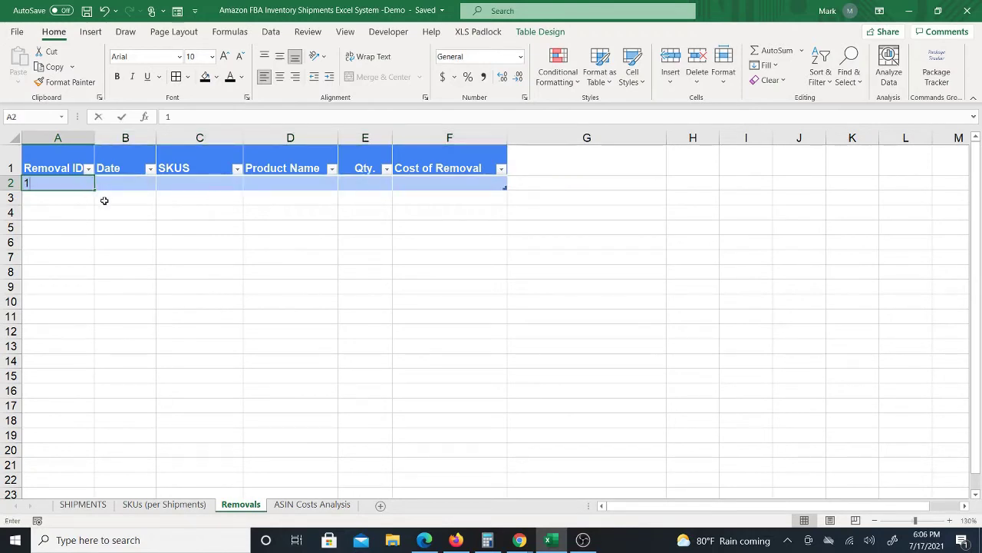
left_click(134, 227)
left_click(129, 212)
Enter 7/17 as the date of the first removal and go to its SKUS cell.
left_click(146, 183)
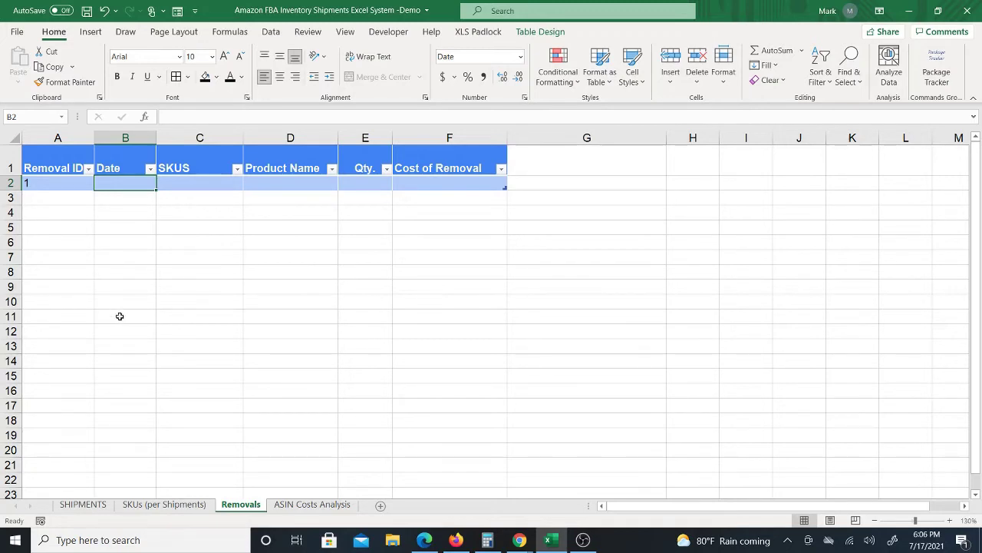
type("7/17")
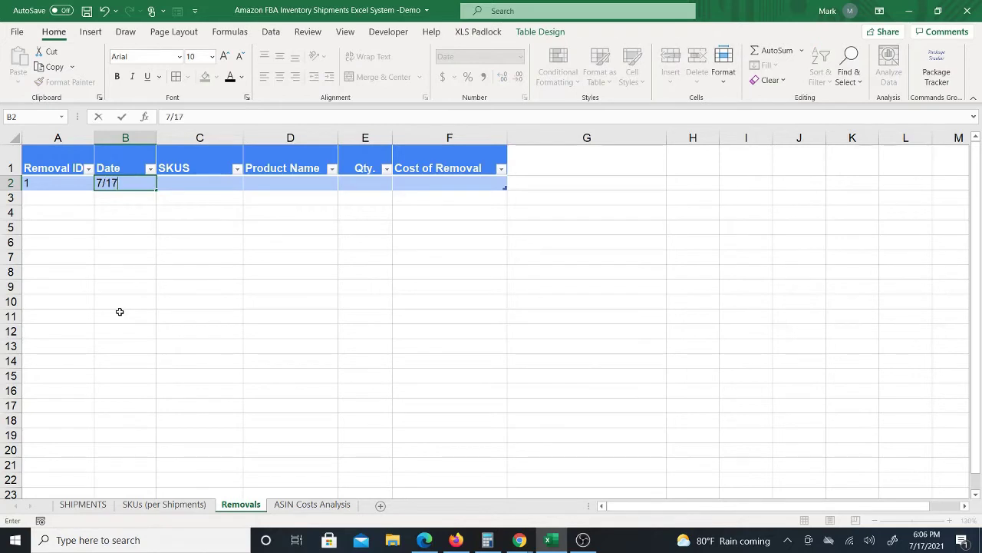
left_click(223, 299)
left_click(192, 184)
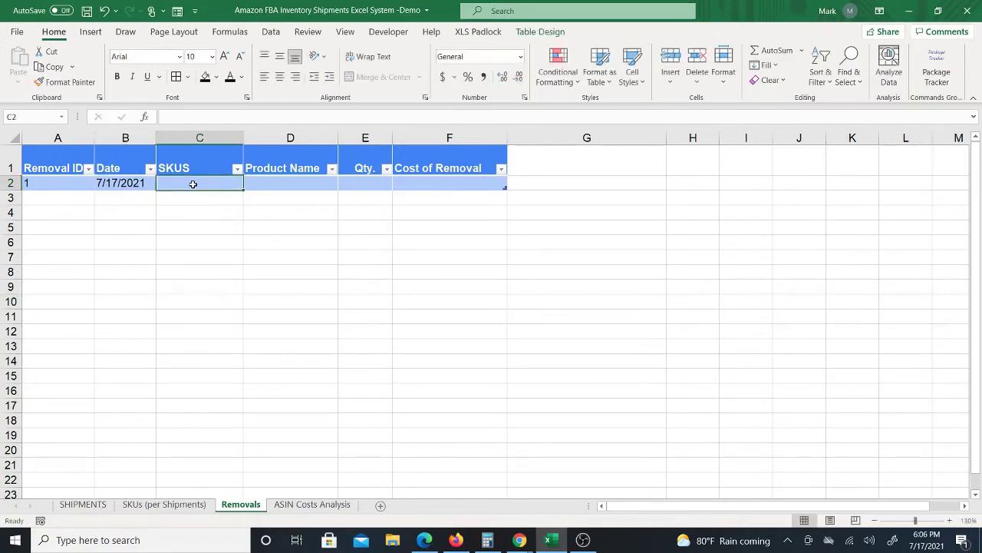
Copy the ASIN B08N2FRMPN from the SKUs (per Shipments) sheet into the SKUS cell of the first row on Removals.
left_click(82, 504)
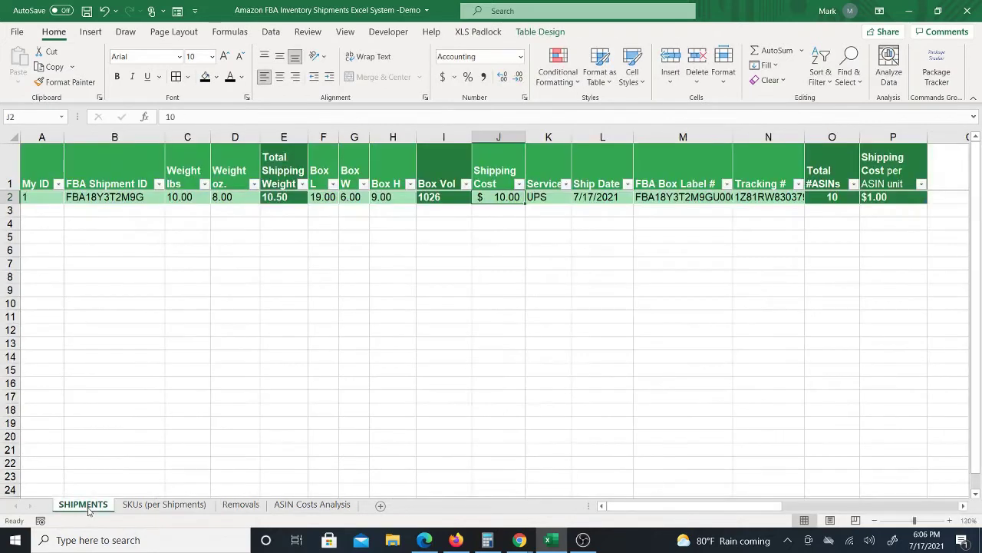
left_click(161, 505)
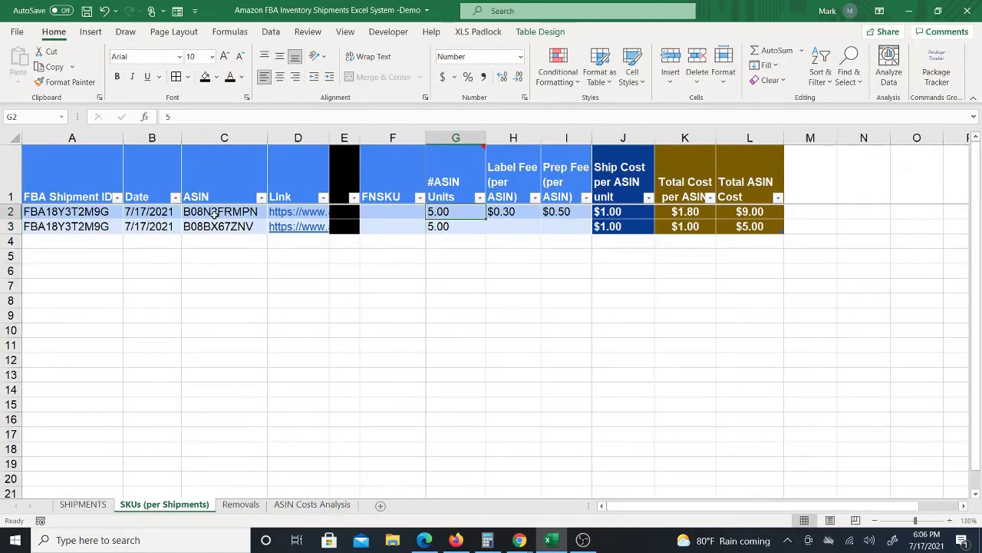
left_click(213, 213)
right_click(218, 213)
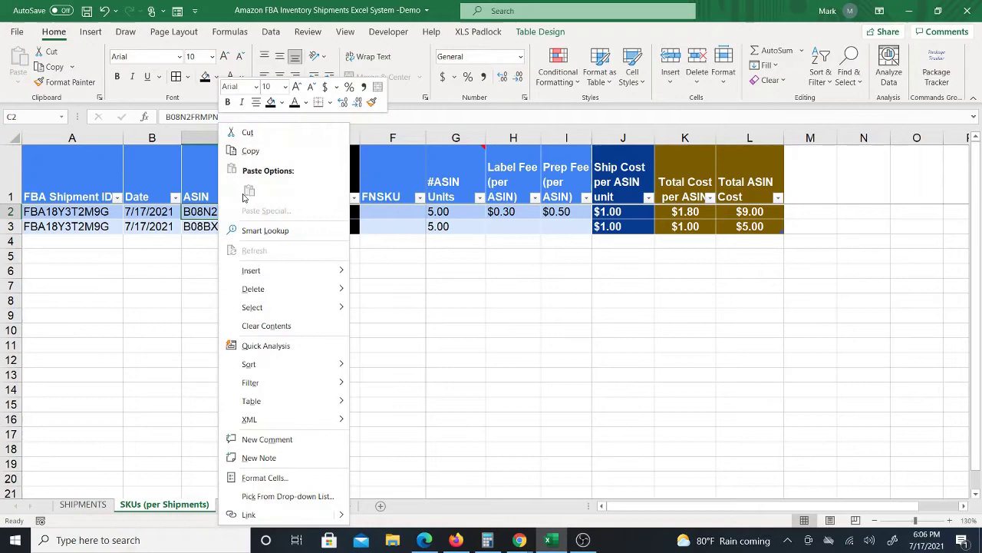
left_click(253, 153)
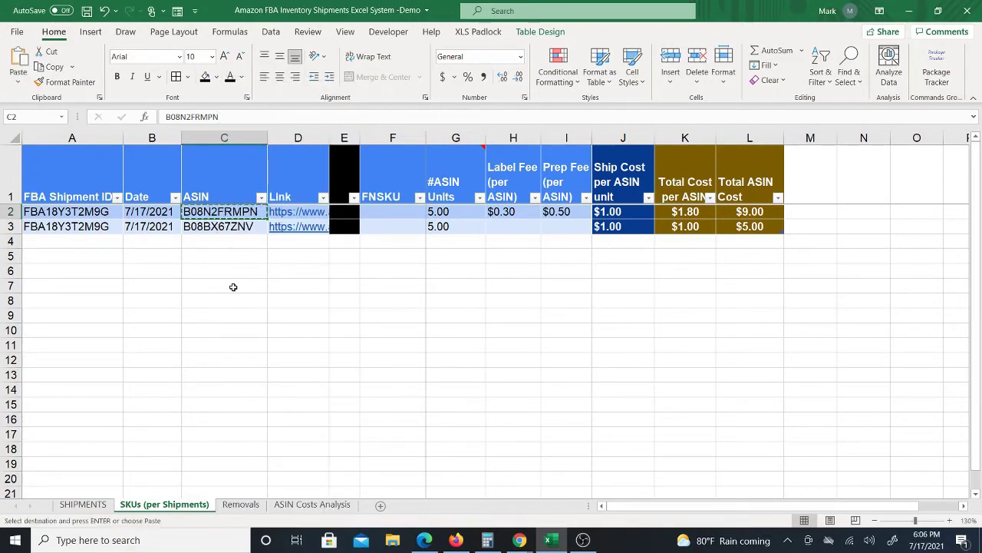
key("ctrl+Page_Down")
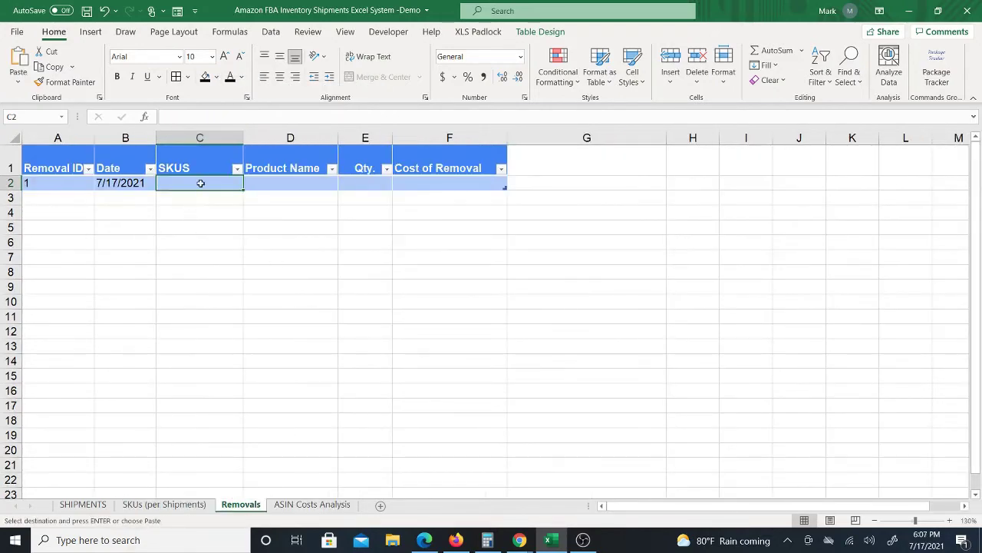
right_click(199, 183)
left_click(264, 190)
Enter 1 as the quantity of the first removal, leaving the product name blank.
left_click(272, 187)
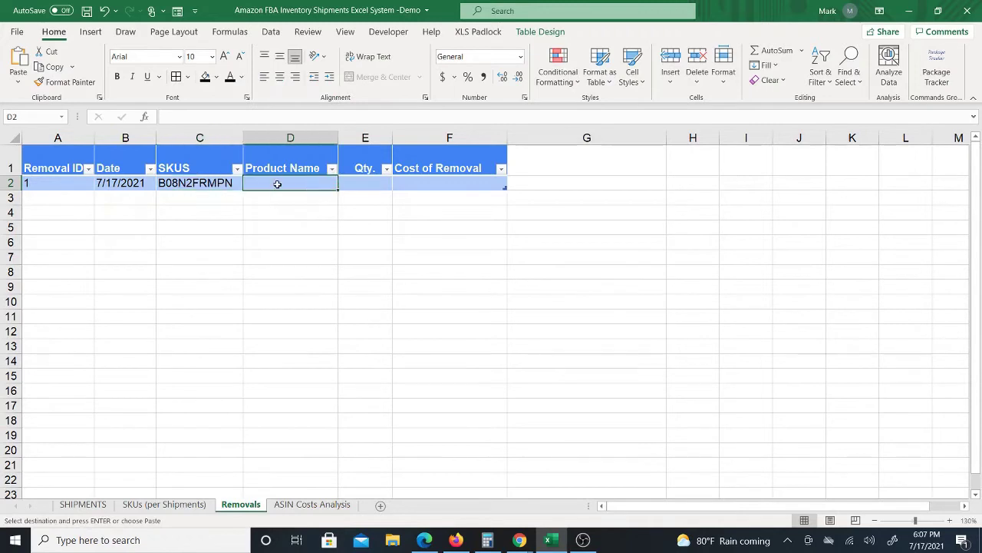
left_click(368, 185)
type("1")
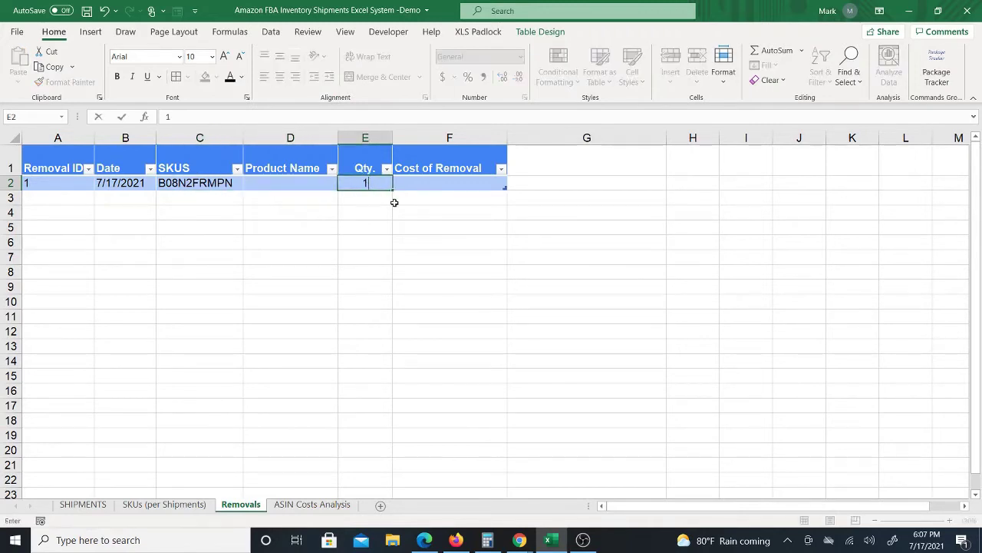
left_click(398, 214)
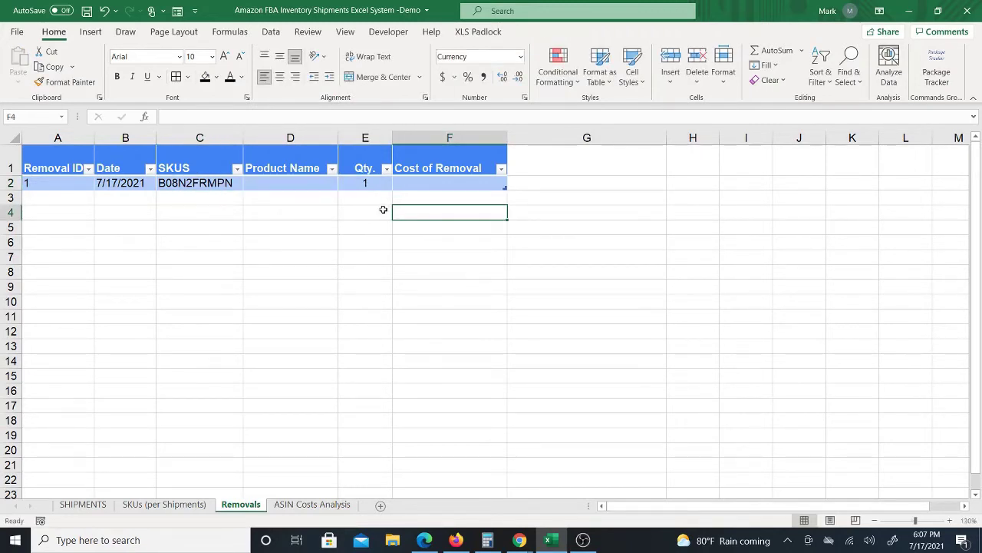
Enter 3 as the first removal's Cost of Removal and save the workbook.
left_click(423, 183)
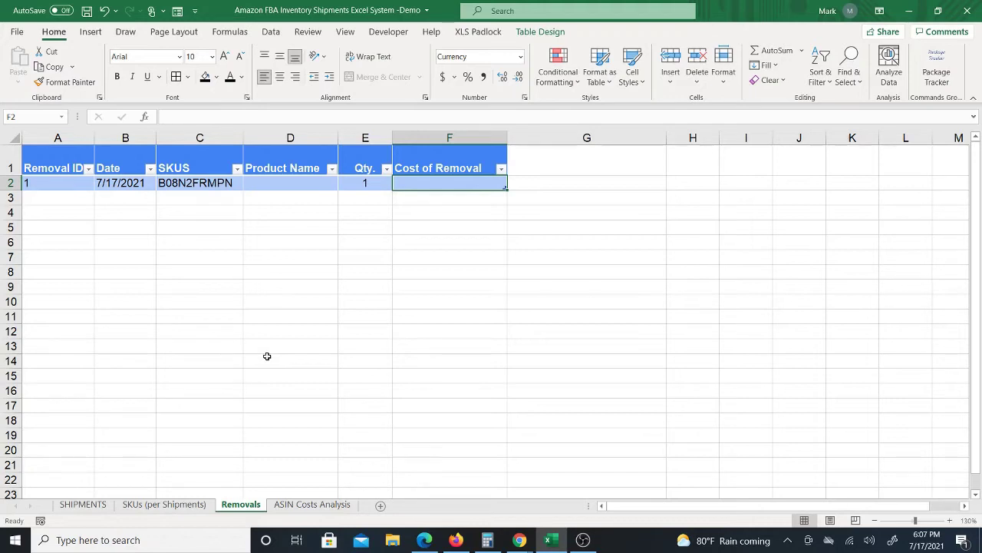
type("3")
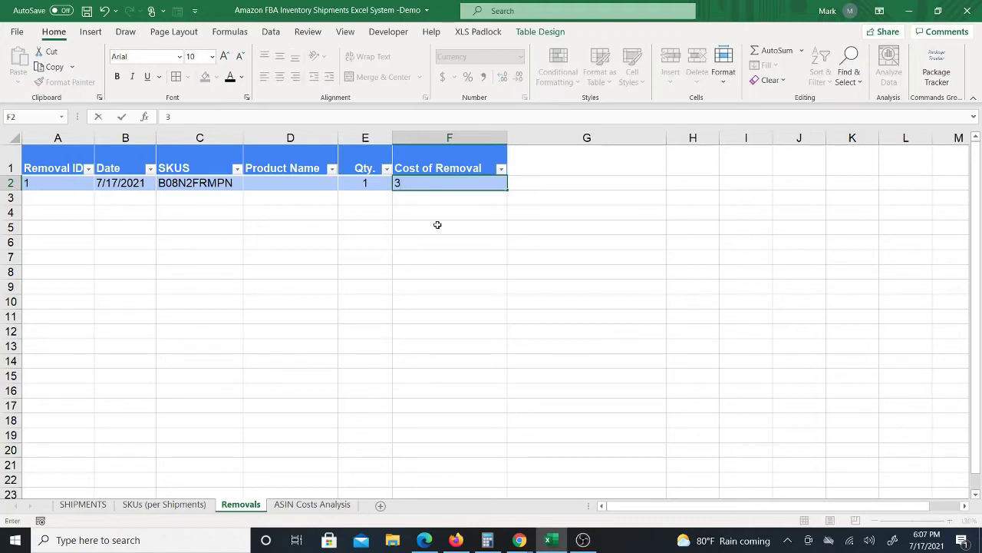
left_click(437, 201)
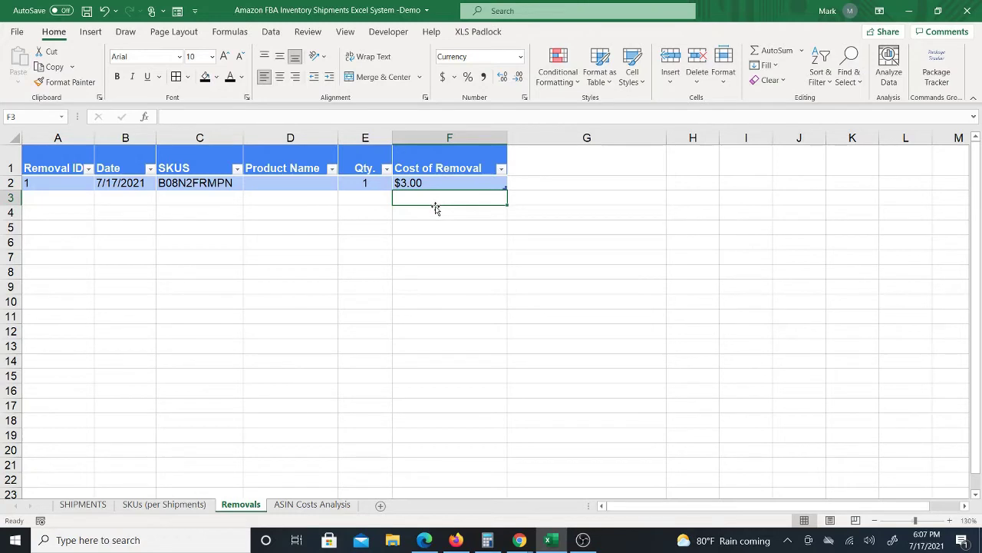
left_click(421, 181)
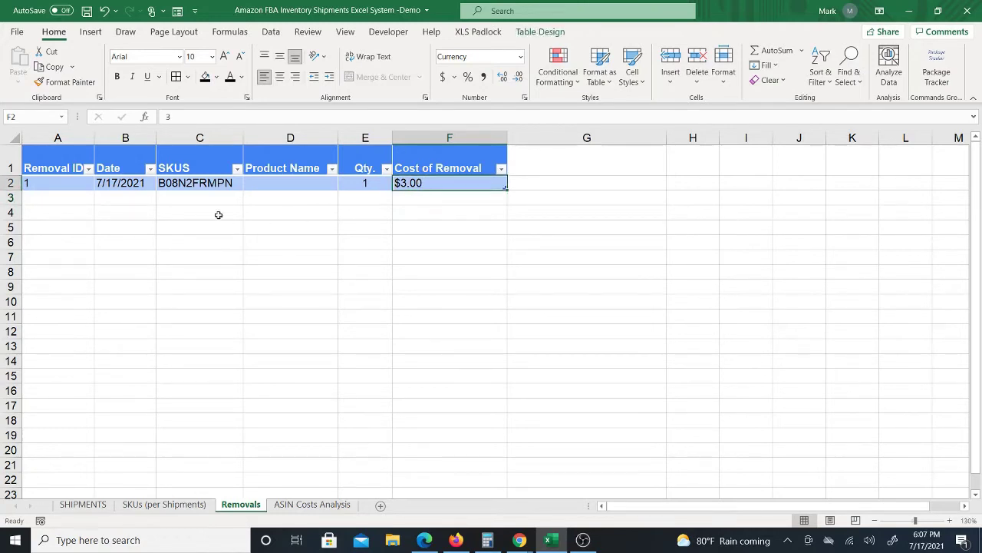
left_click(80, 201)
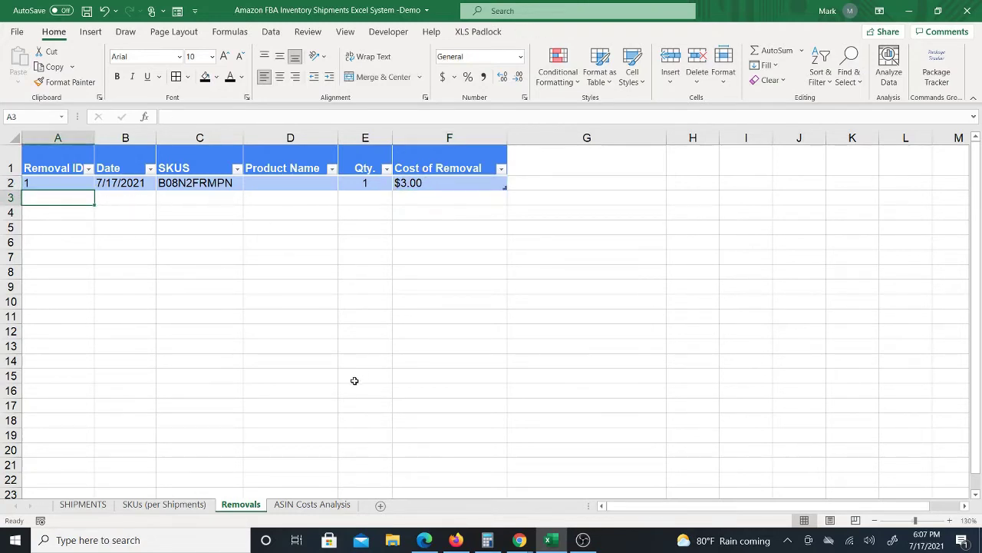
left_click(87, 11)
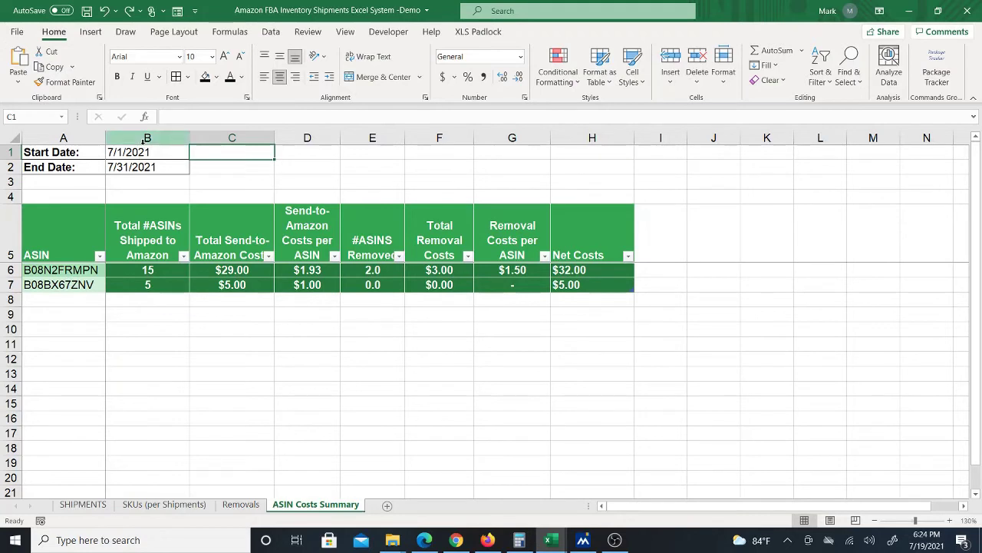
Clear the End Date on the ASIN Costs Summary sheet.
left_click_drag(144, 150, 146, 166)
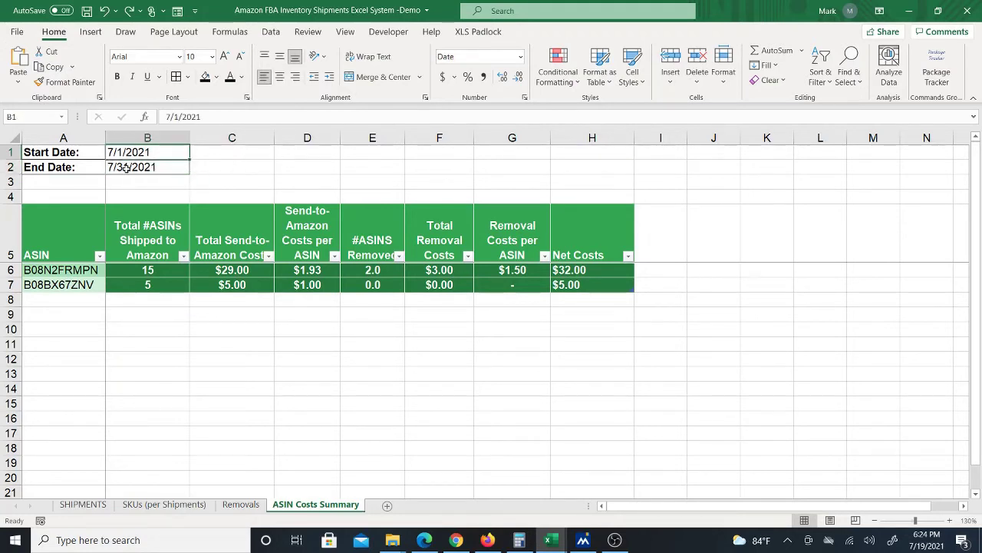
left_click(130, 167)
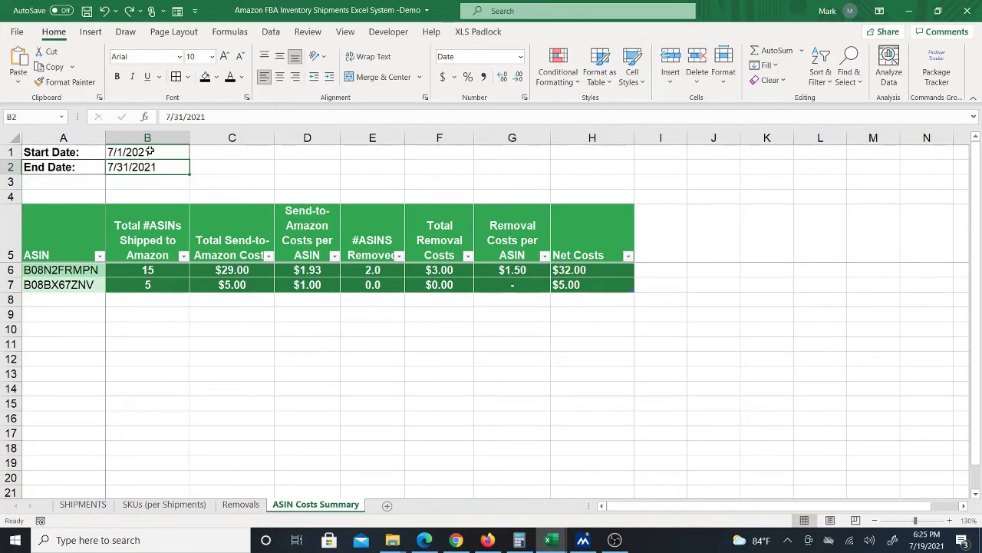
type("7")
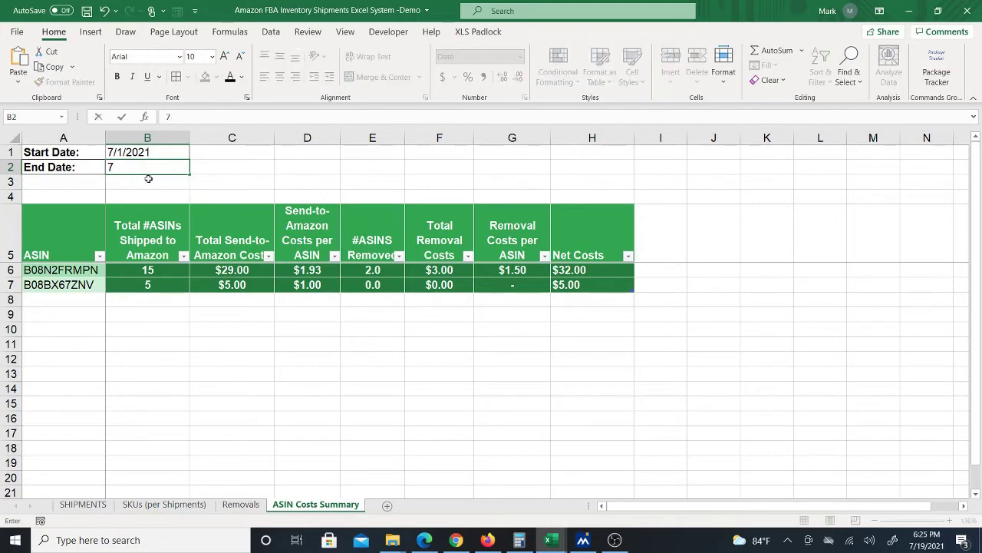
type("/")
key("BackSpace")
key("BackSpace")
left_click(234, 188)
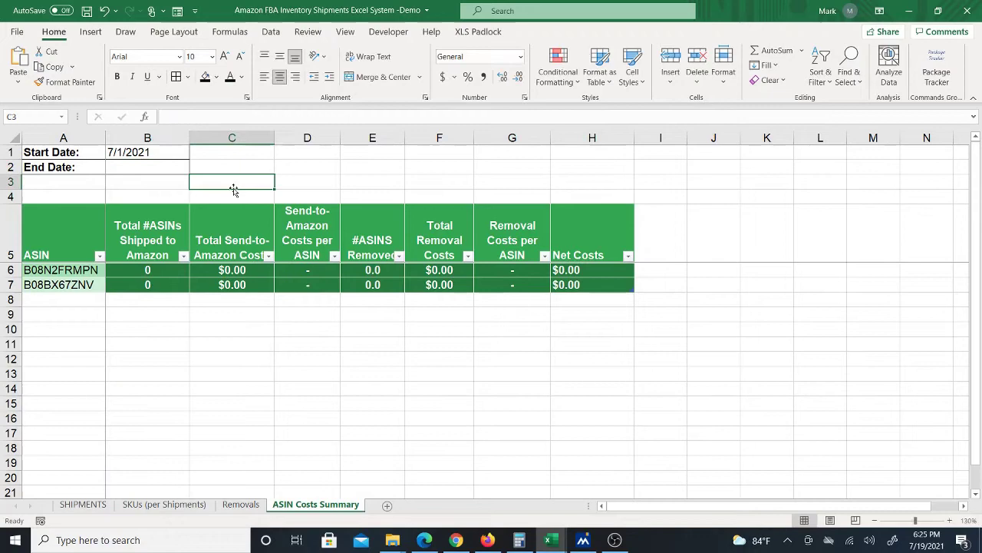
Check the ship dates on SHIPMENTS and enter 7/17 as the End Date on ASIN Costs Summary.
left_click(139, 166)
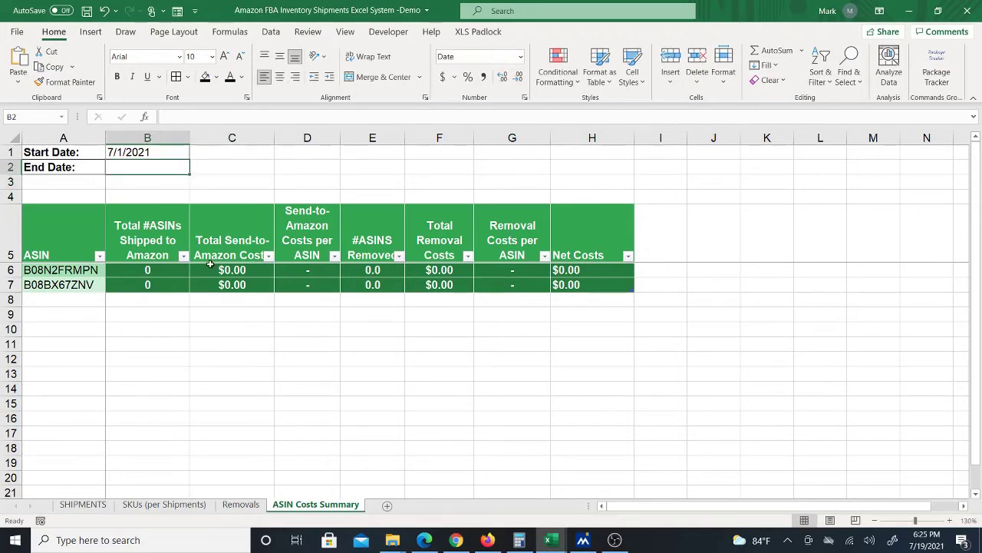
left_click(83, 505)
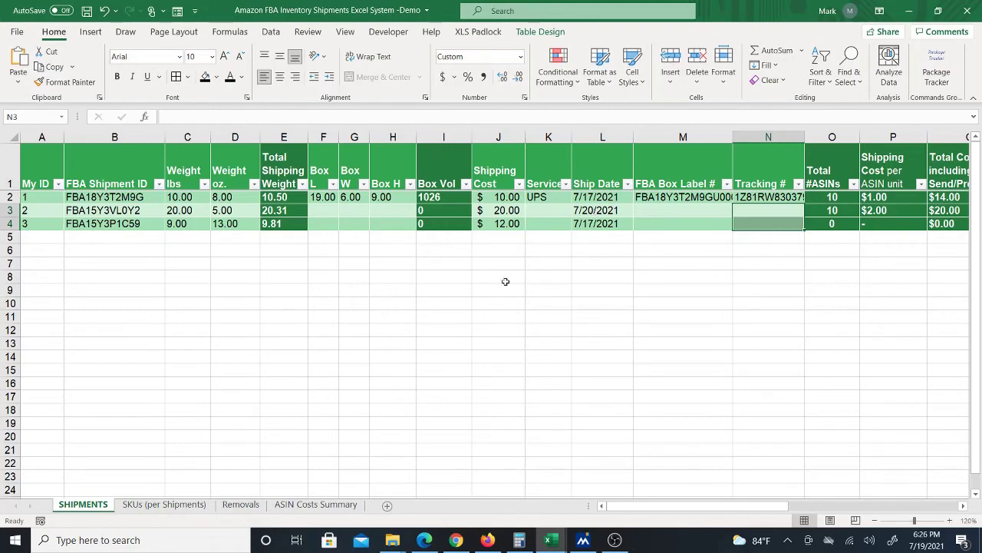
left_click(306, 504)
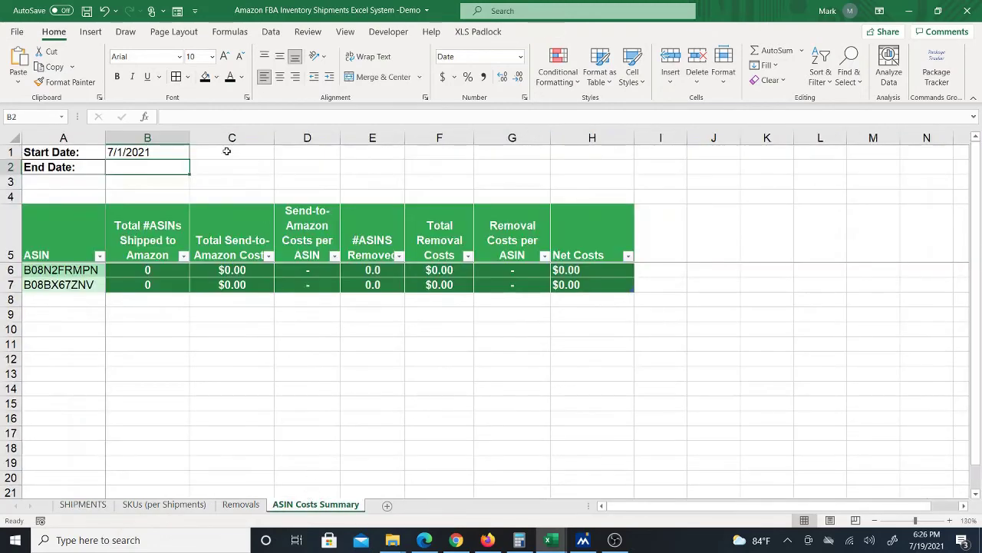
type("7")
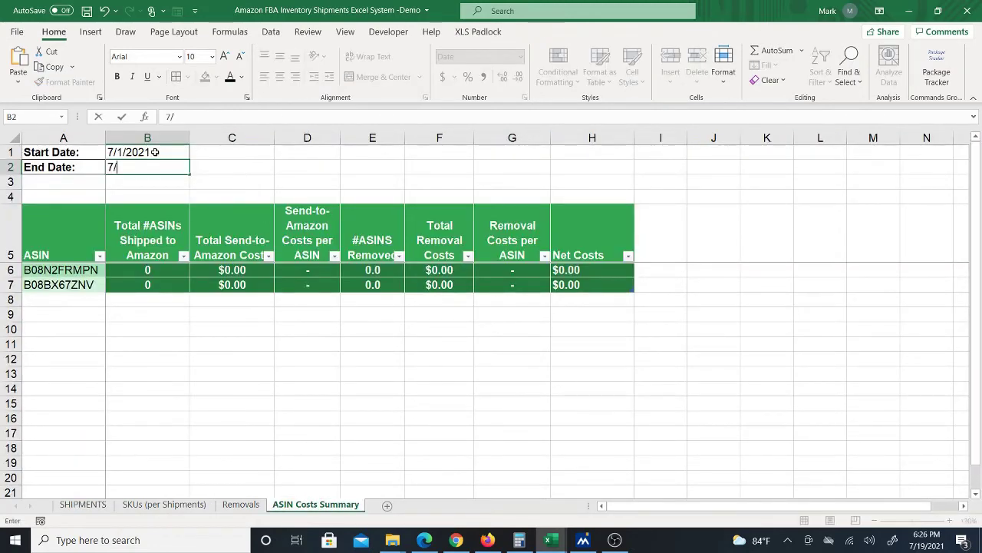
type("/17")
left_click(259, 176)
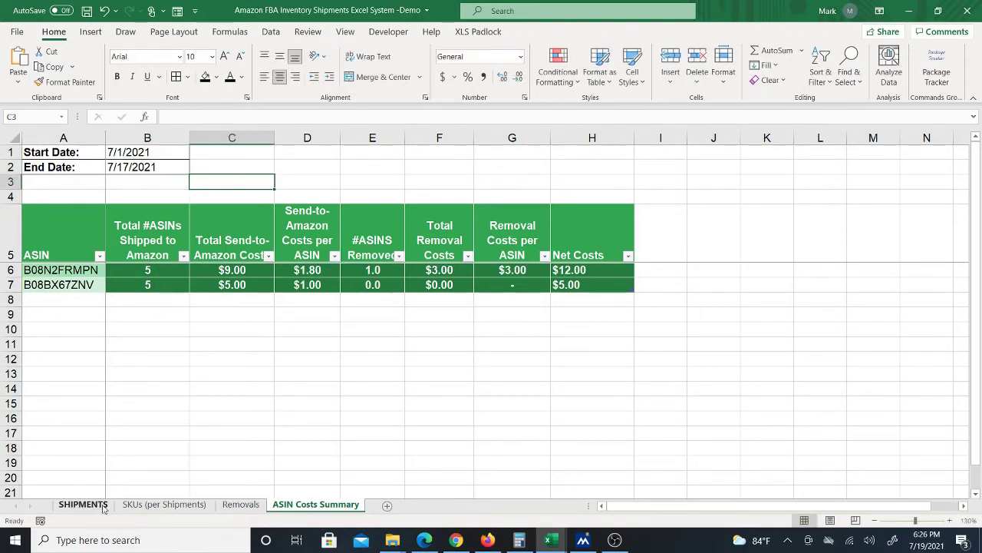
Compare the ship dates of the three shipments on SHIPMENTS with the dated ASIN rows on SKUs (per Shipments).
left_click(157, 505)
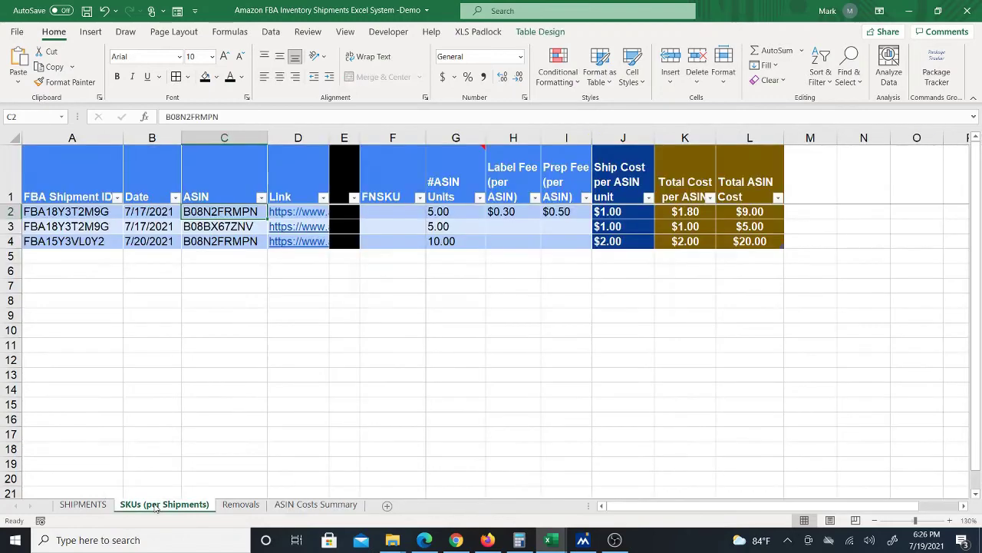
left_click(76, 505)
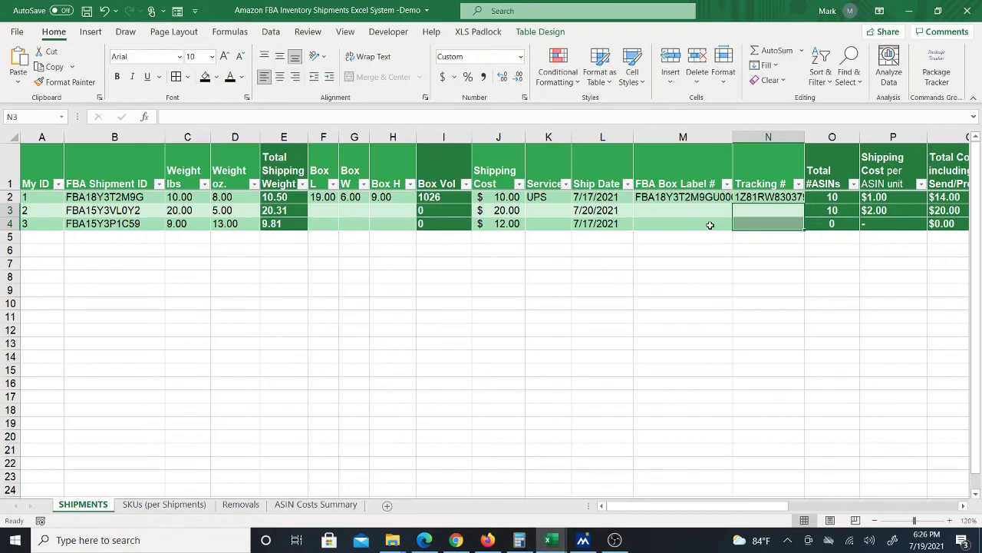
left_click(595, 214)
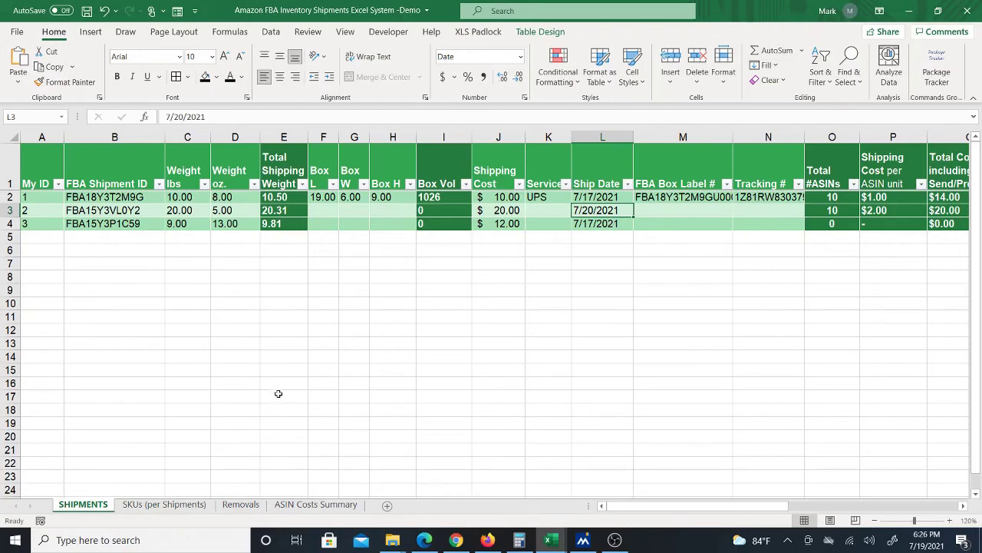
left_click(169, 509)
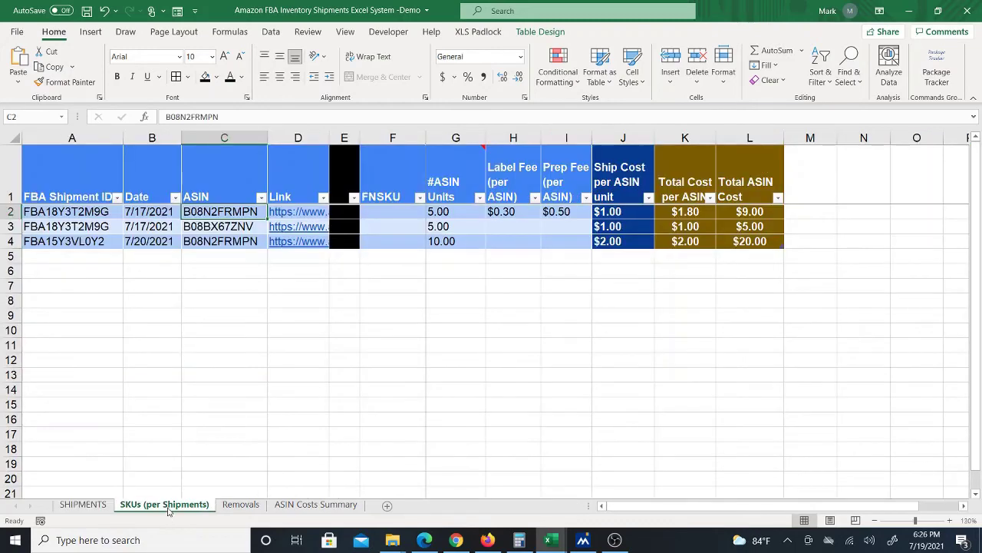
left_click(84, 504)
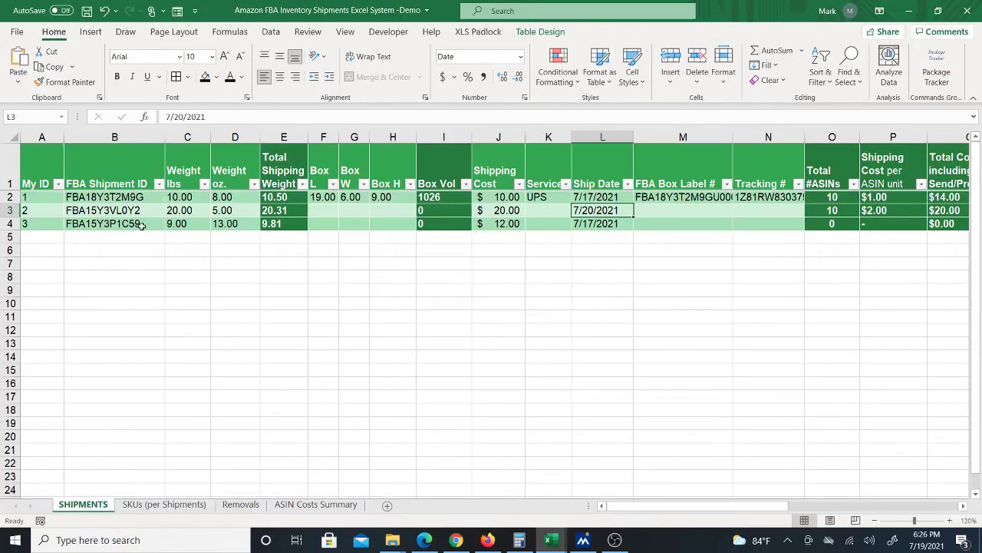
left_click(165, 504)
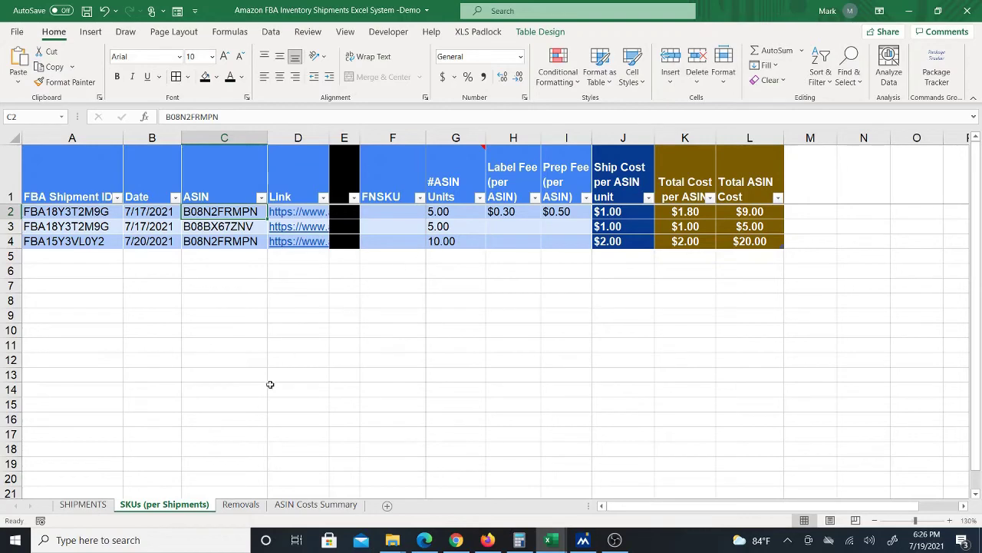
Set the End Date on the ASIN Costs Summary sheet to 7/20/2021.
left_click(302, 504)
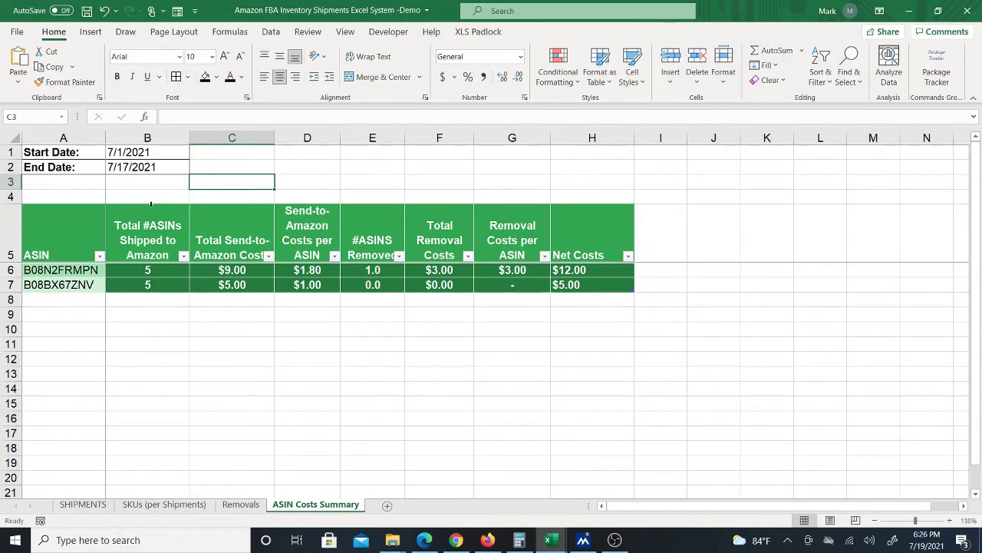
left_click(123, 165)
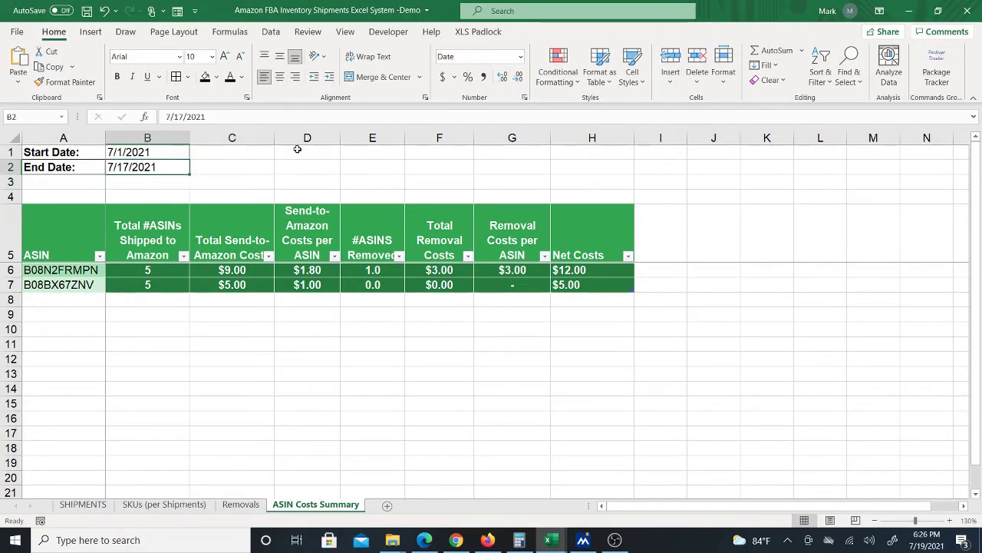
type("7/20/2021")
key("Return")
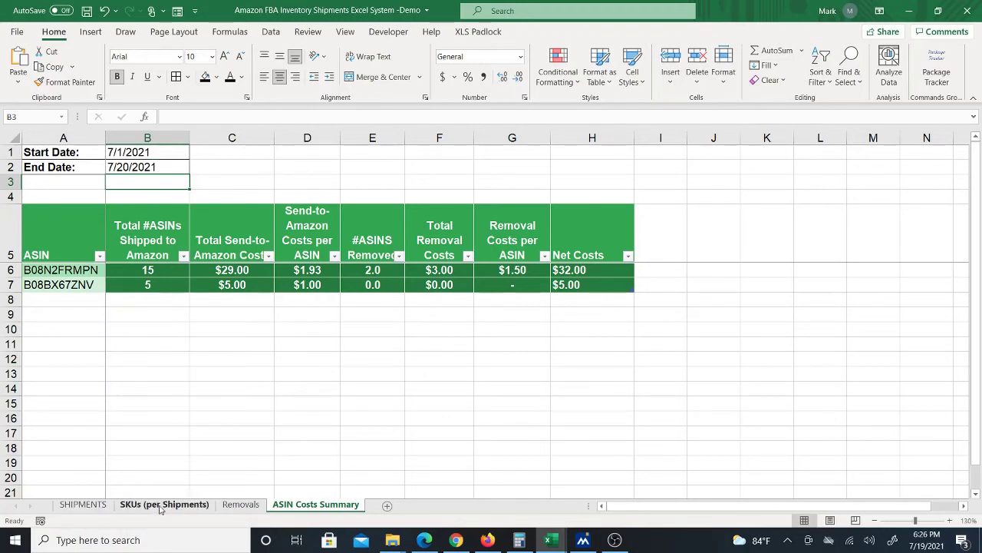
Check the records on SHIPMENTS and SKUs (per Shipments) against the per-ASIN totals on ASIN Costs Summary.
left_click(83, 505)
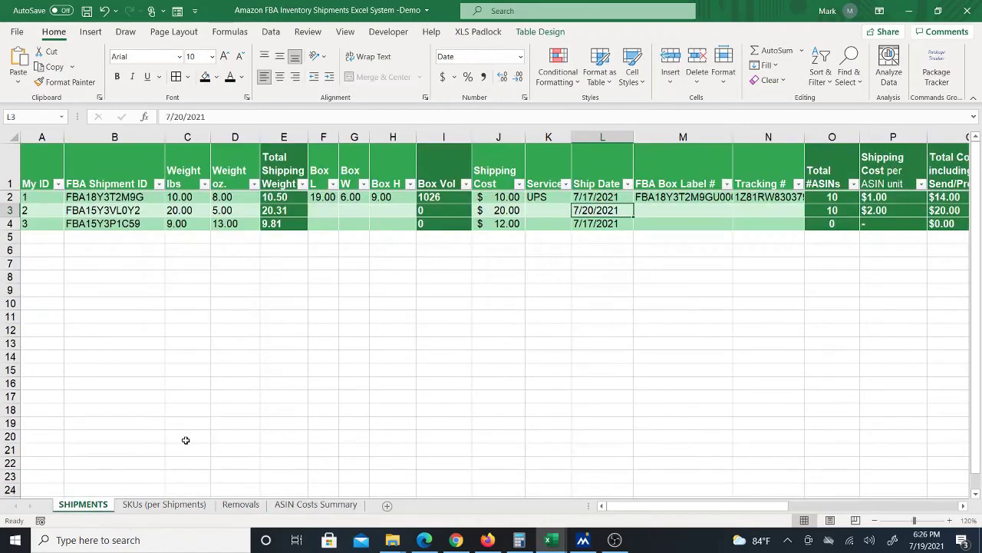
left_click(164, 504)
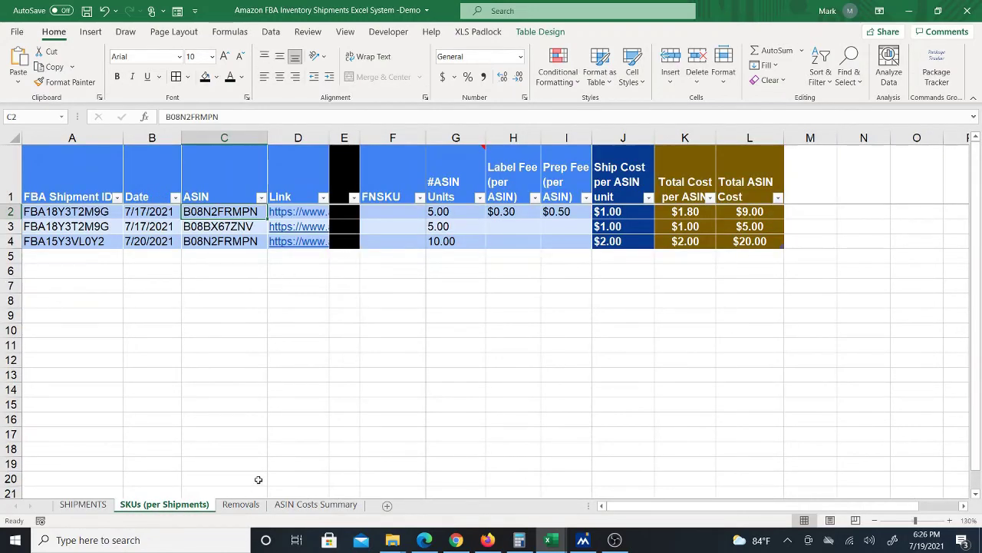
left_click(316, 505)
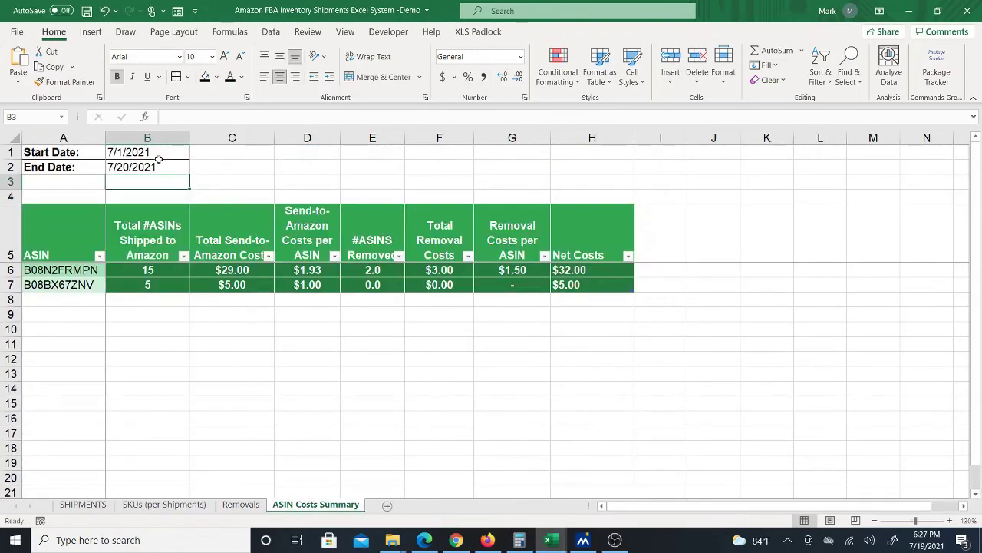
Add a total row to the Shipments table on the SHIPMENTS sheet.
left_click_drag(158, 159, 163, 164)
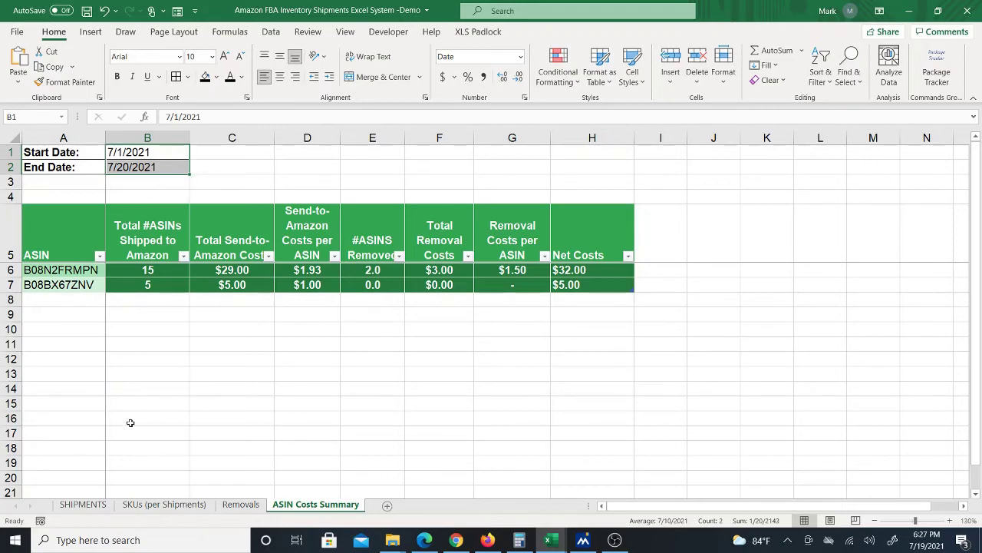
left_click(77, 506)
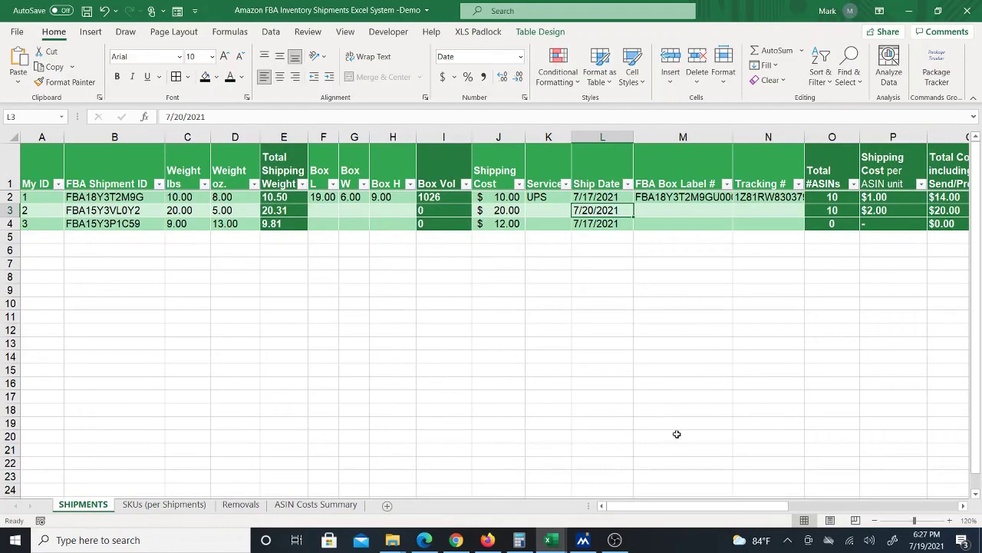
left_click_drag(634, 506, 699, 501)
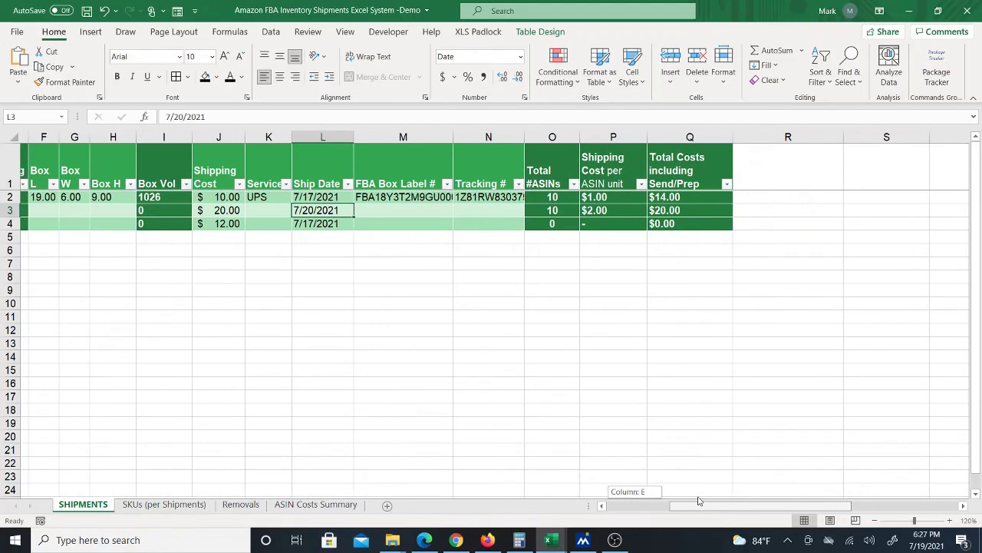
left_click_drag(699, 501, 700, 503)
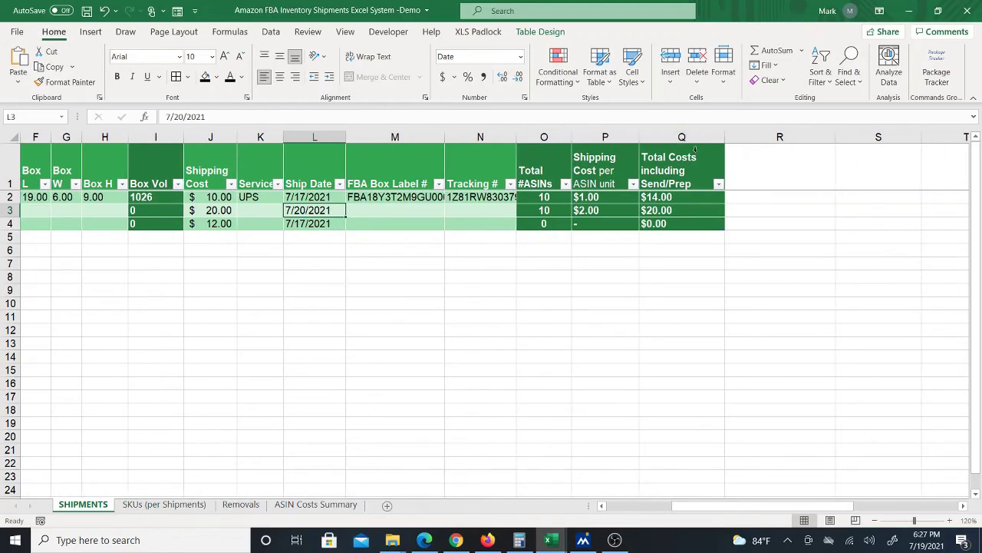
left_click(540, 33)
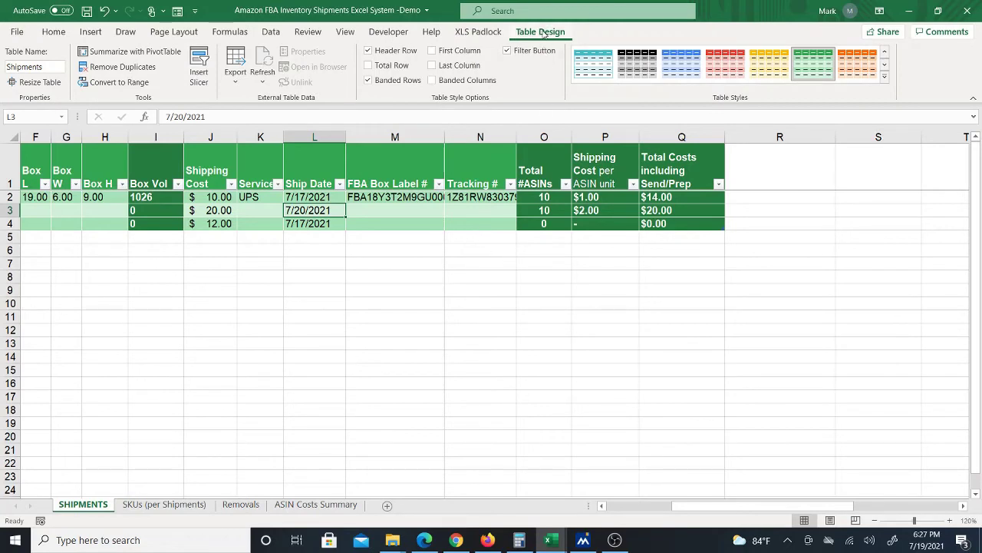
left_click(668, 224)
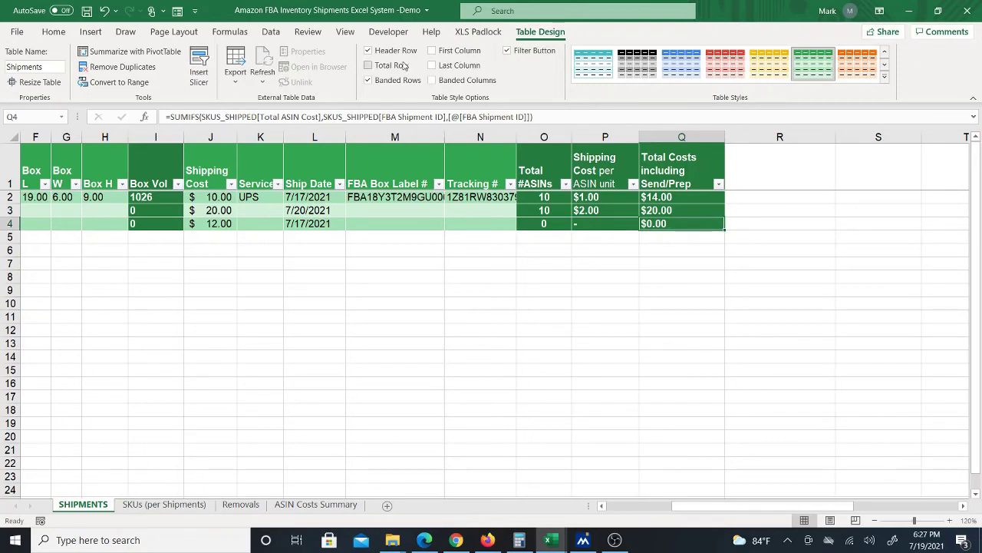
left_click(368, 65)
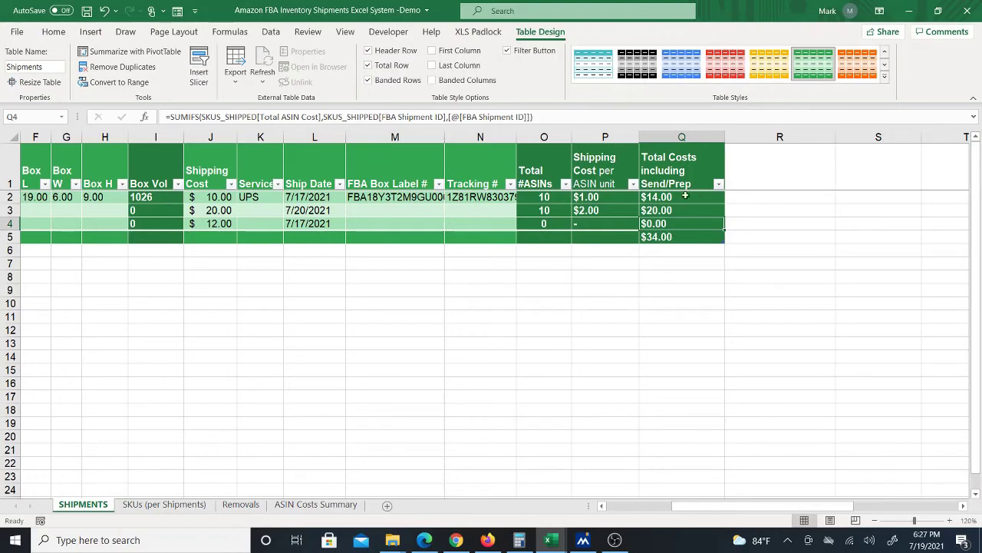
Examine the formula and summary function choices of the total row's cell under Total Costs including Send/Prep.
left_click(685, 236)
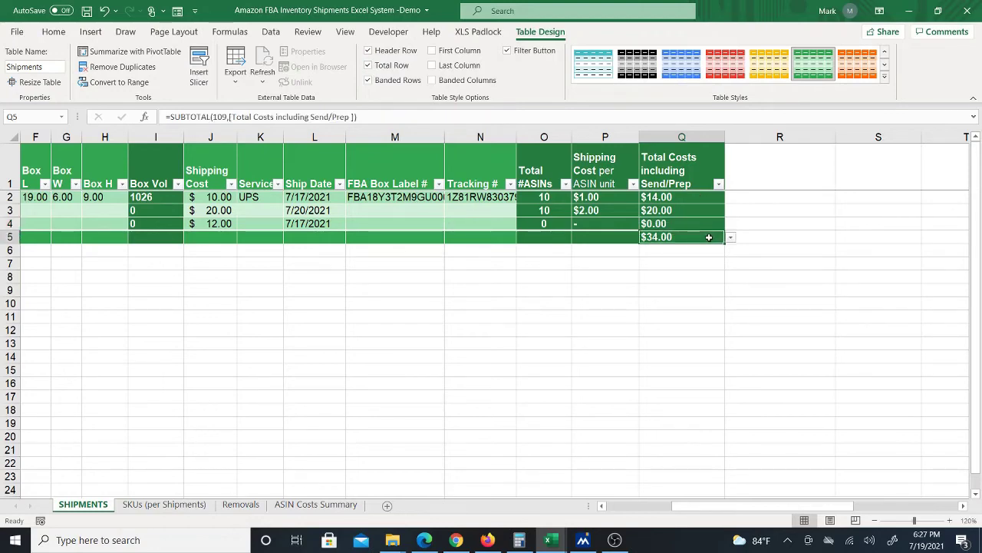
left_click_drag(667, 509, 666, 508)
scroll(682, 503, "left", 2)
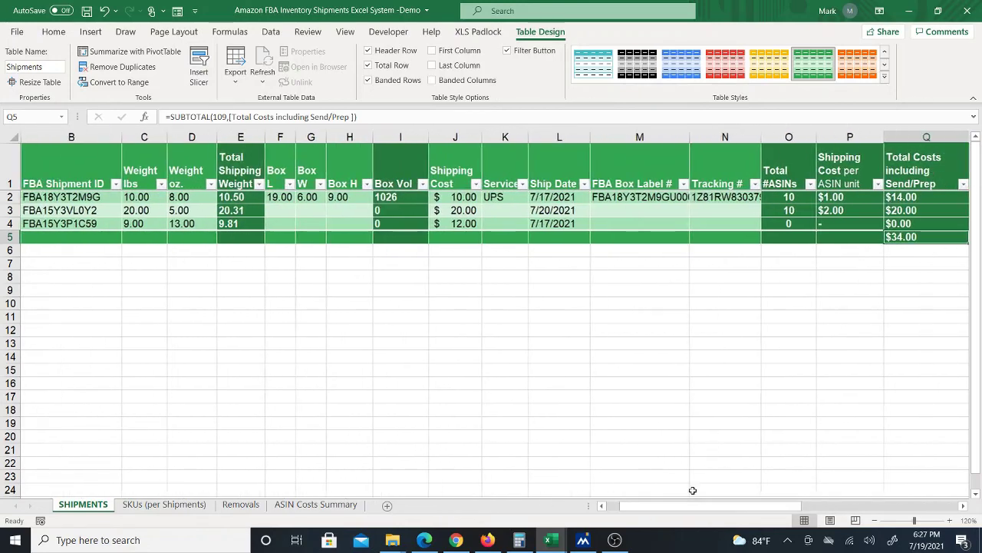
left_click(875, 521)
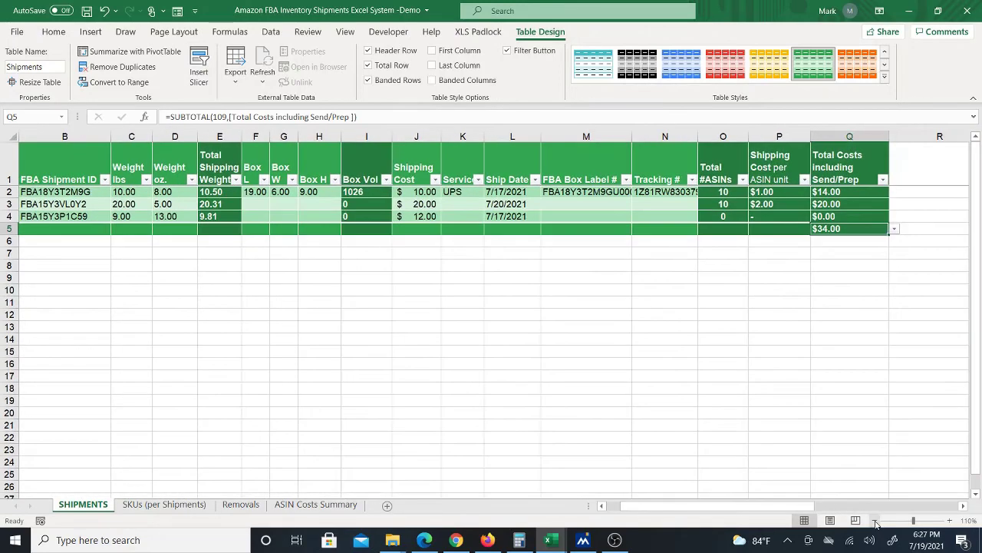
left_click(894, 232)
left_click(854, 303)
Filter the Shipments table's Ship Date column to This Week and clear that filter again.
left_click(535, 179)
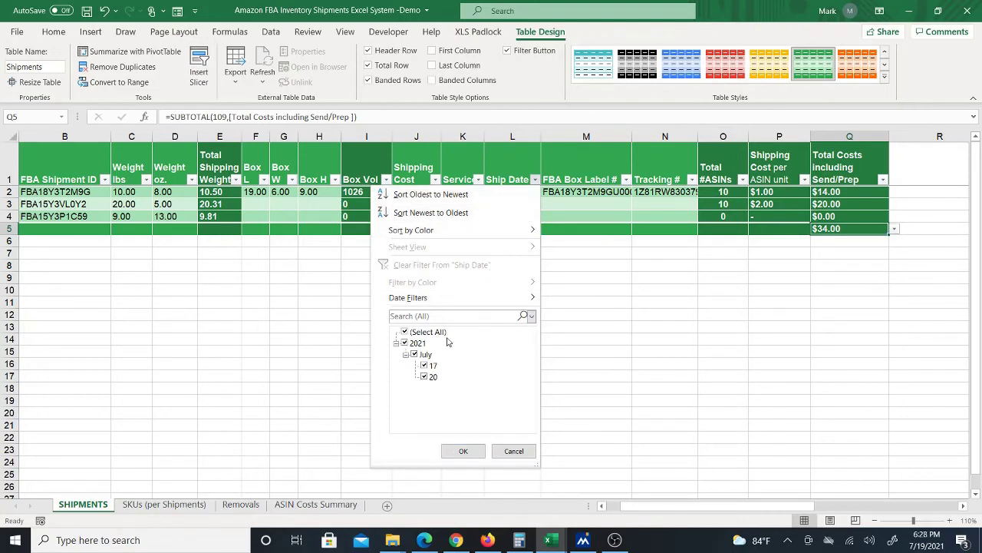
mouse_move(473, 302)
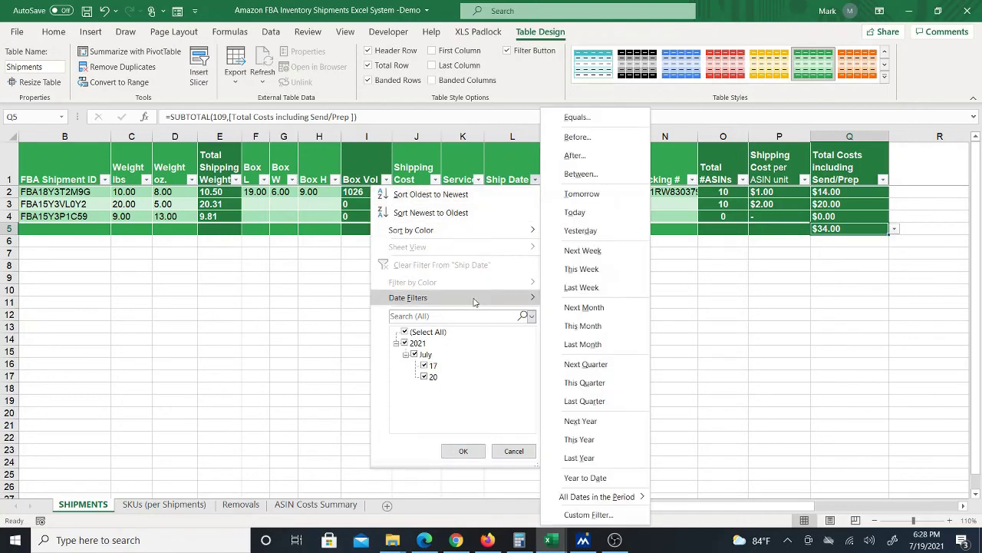
left_click(582, 269)
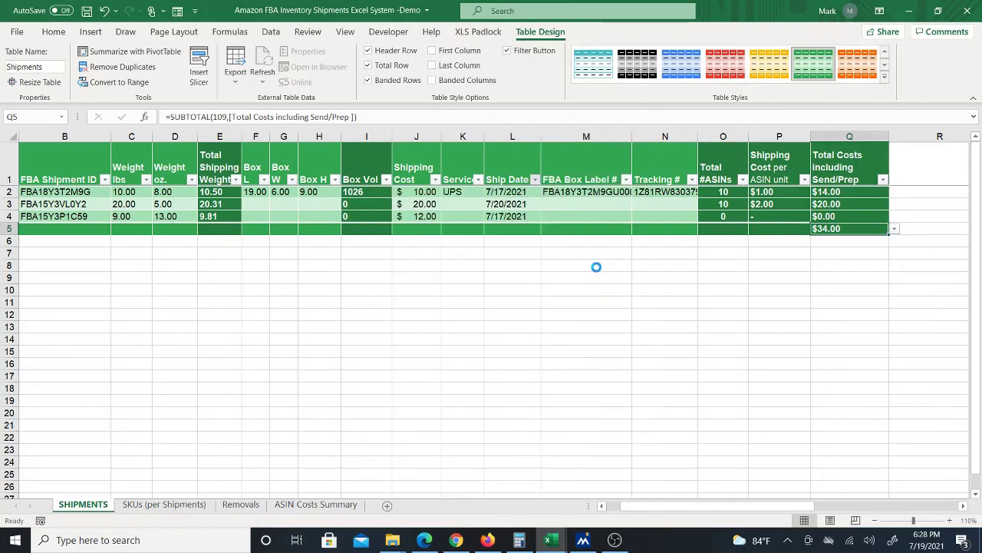
left_click(535, 179)
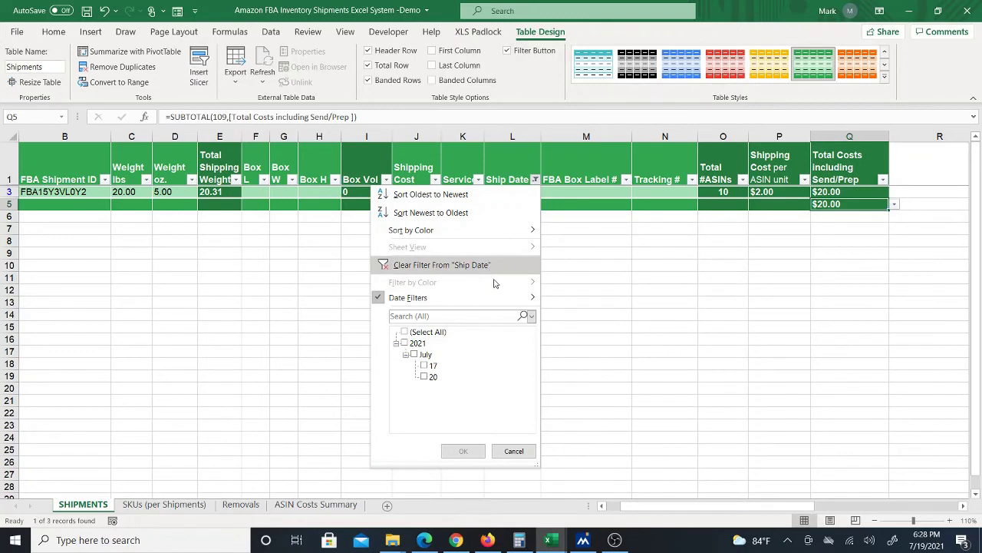
mouse_move(516, 300)
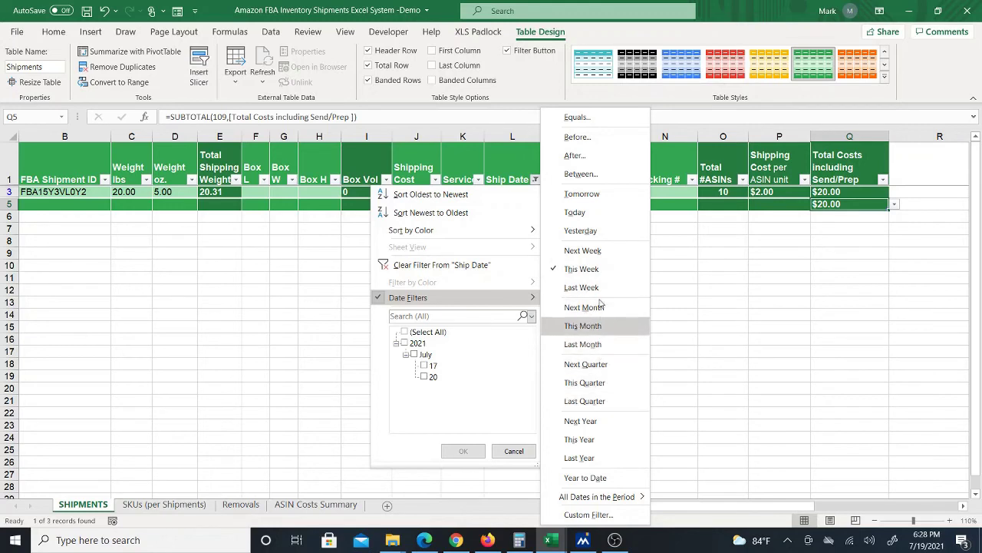
left_click(442, 265)
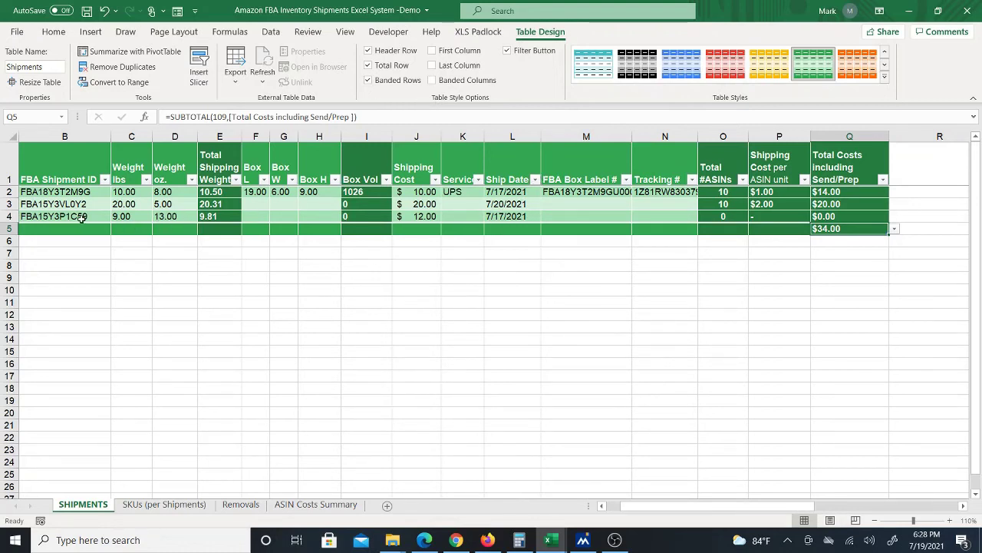
left_click(82, 218)
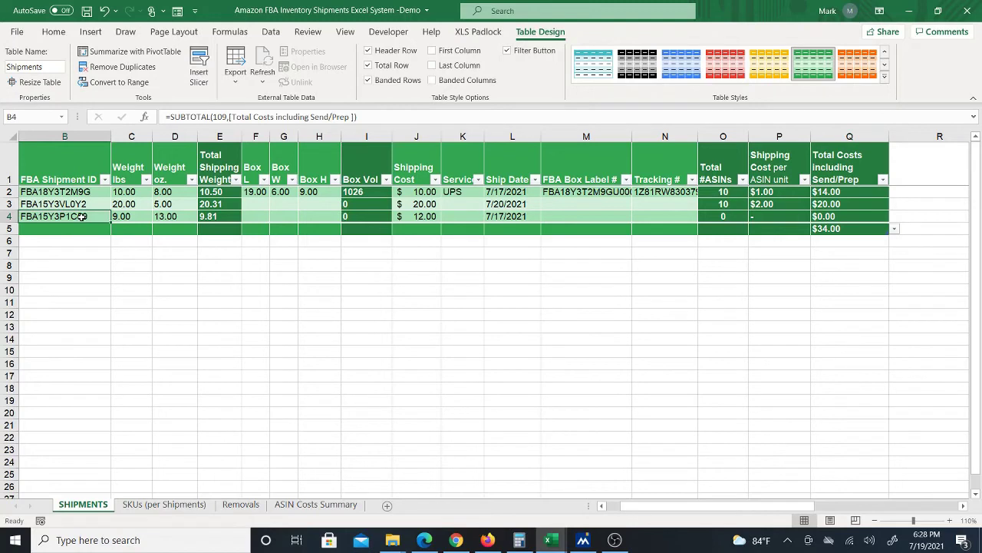
right_click(82, 217)
mouse_move(196, 270)
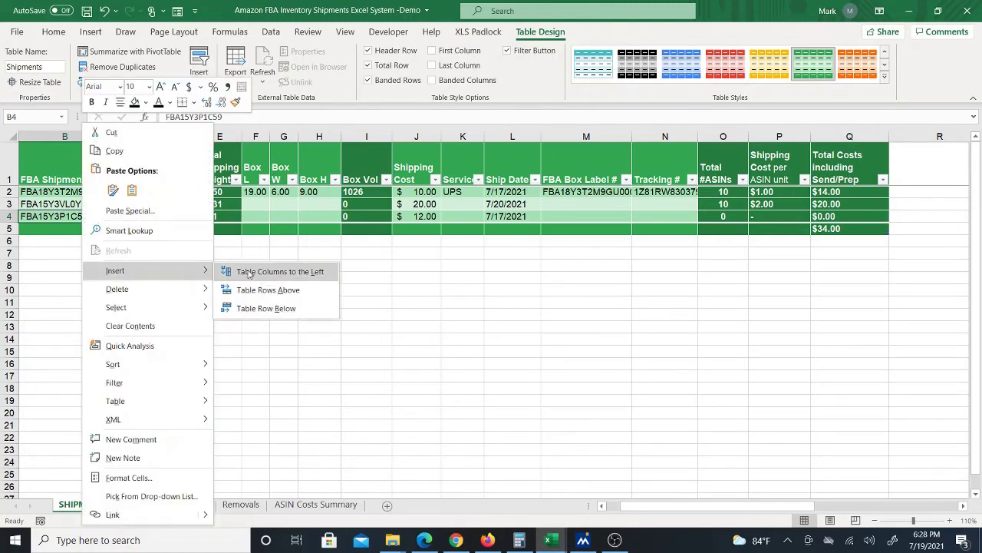
left_click(577, 224)
left_click(592, 218)
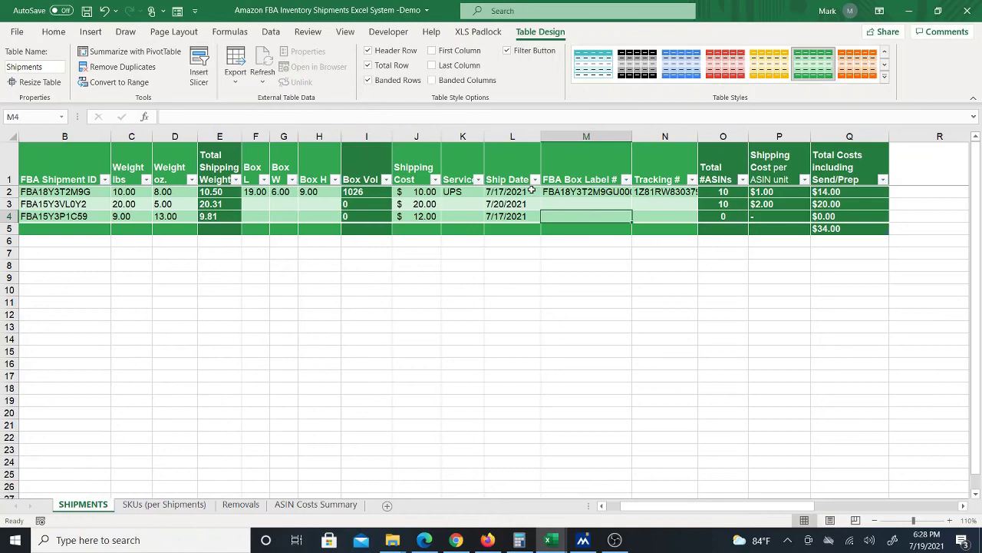
Hide the Shipments table's total row and extend the table to row 5 by entering and clearing ewrerw as FBA Shipment ID.
left_click(368, 65)
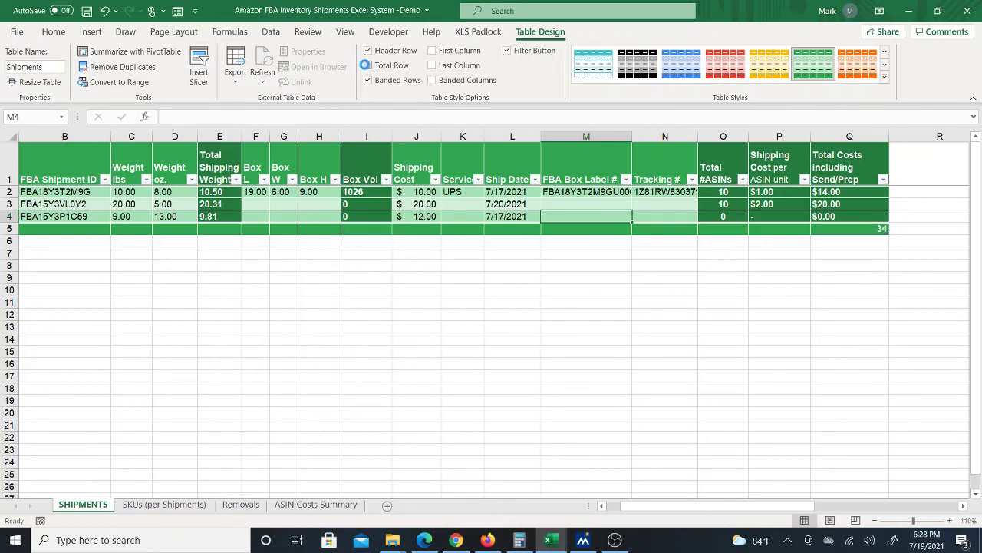
left_click(50, 227)
type("ewrerw")
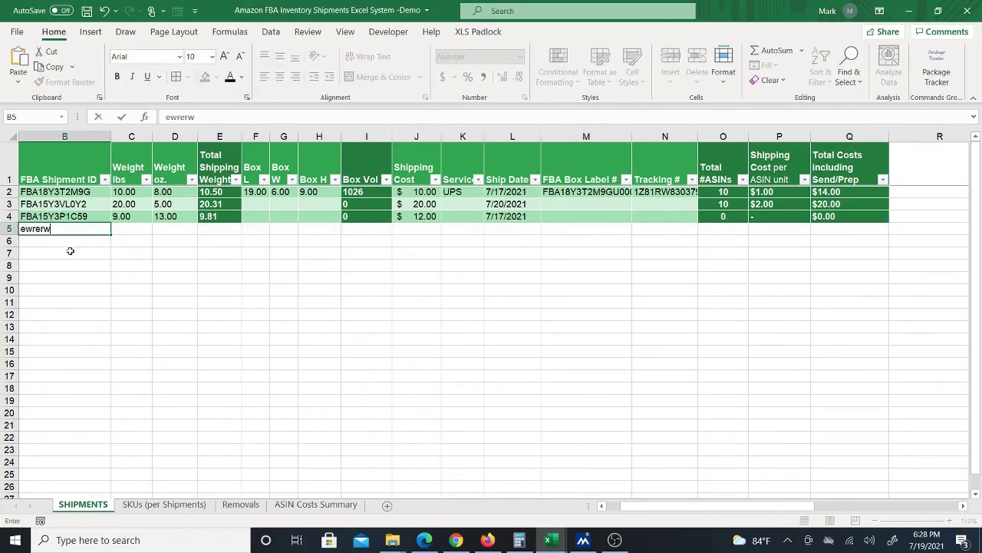
key("Return")
left_click(73, 229)
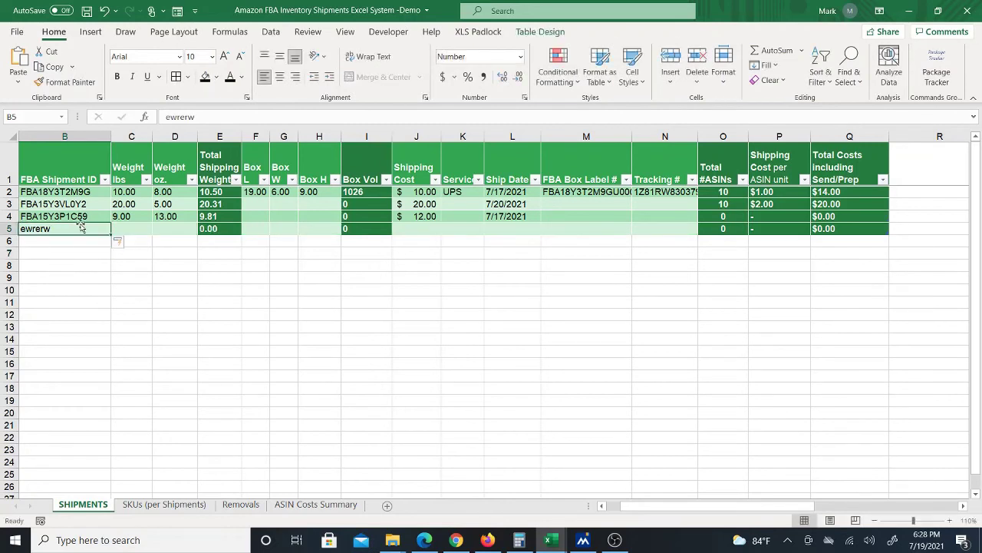
key("Delete")
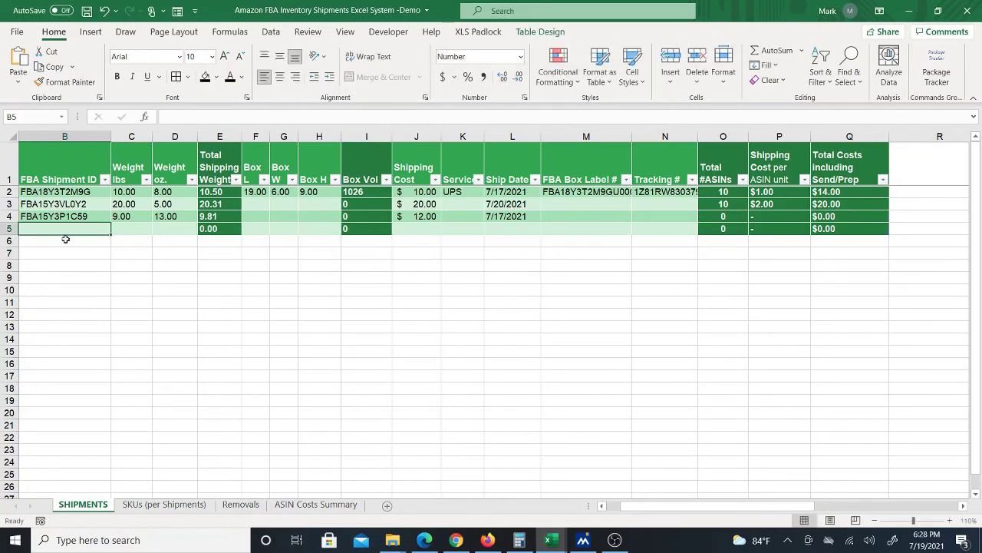
Show the total row below the blank row 5 of the Shipments table and hide it again.
left_click(540, 33)
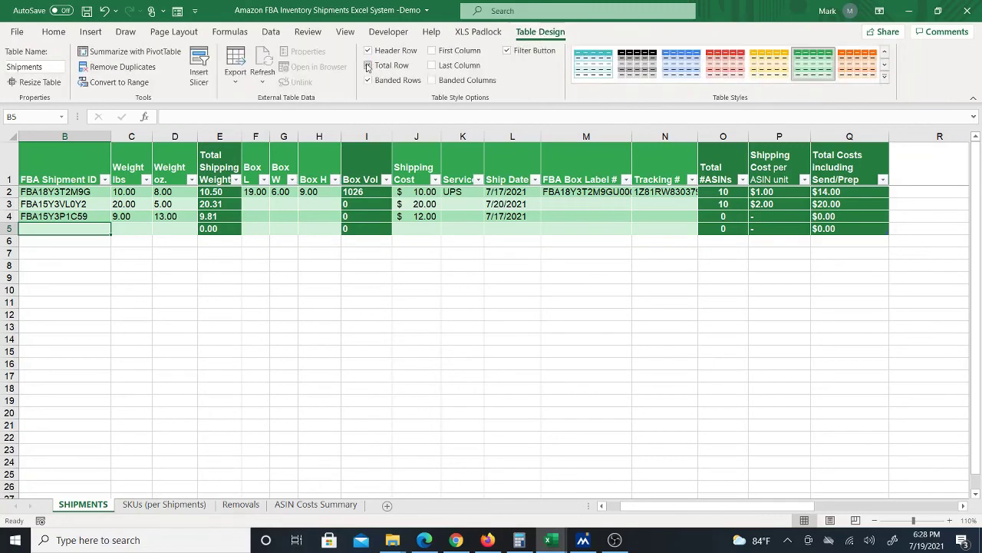
left_click(368, 66)
left_click(84, 242)
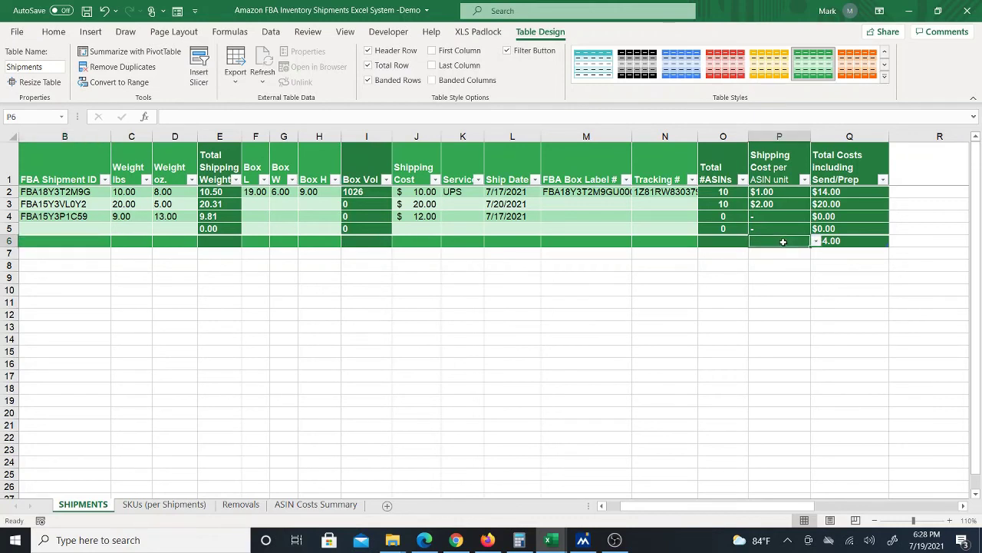
left_click(838, 240)
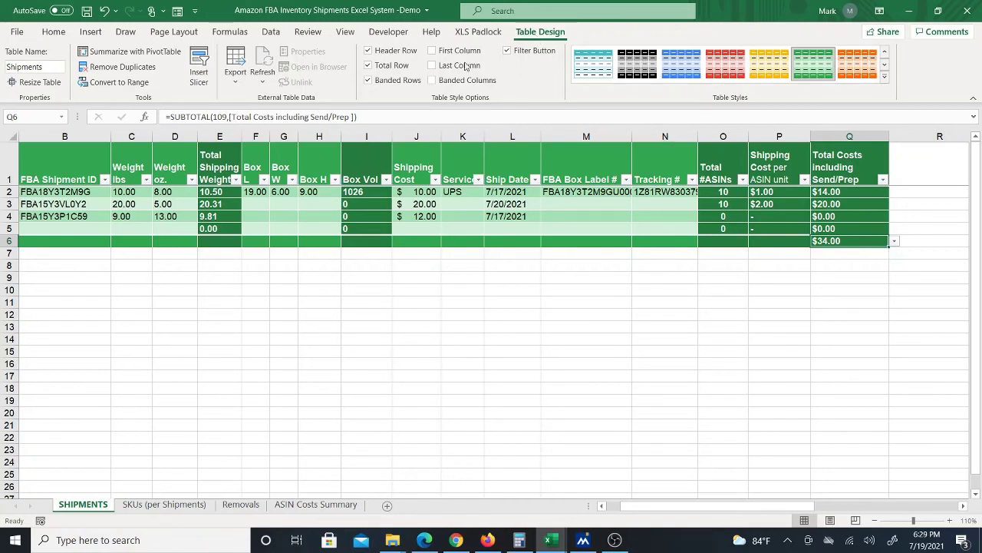
left_click(369, 65)
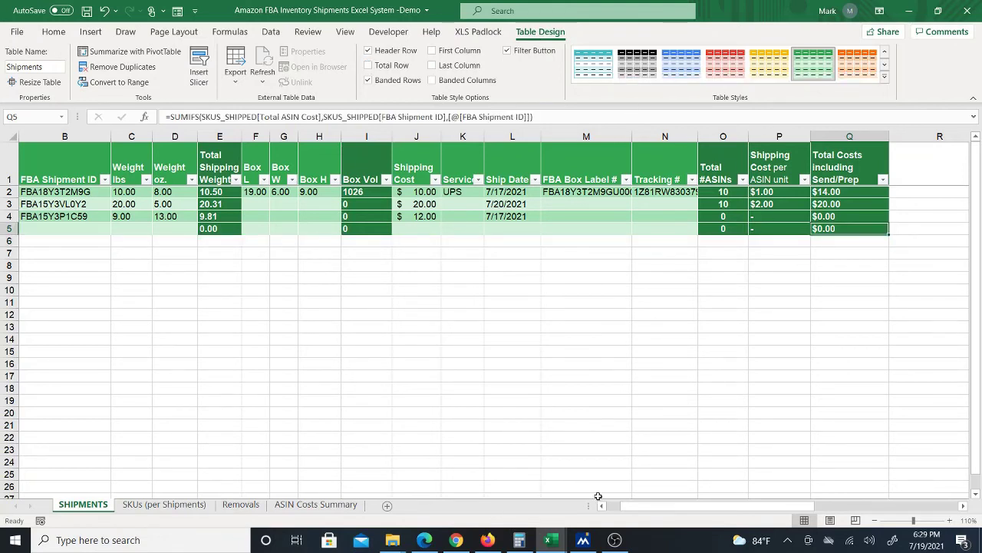
Review the shipped ASIN units on SKUs (per Shipments) and the Net Costs formula and per-ASIN figures on ASIN Costs Summary.
left_click_drag(640, 508, 604, 487)
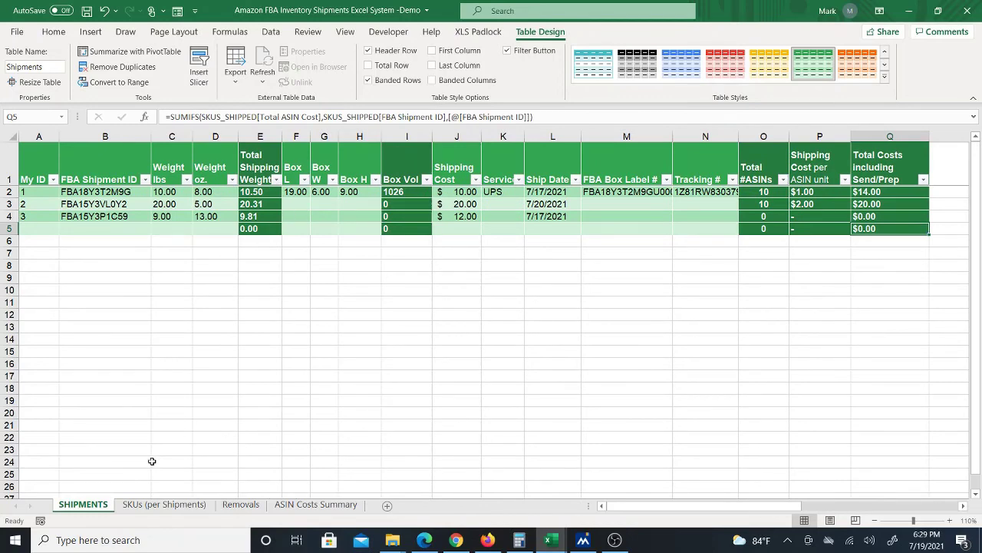
left_click(141, 505)
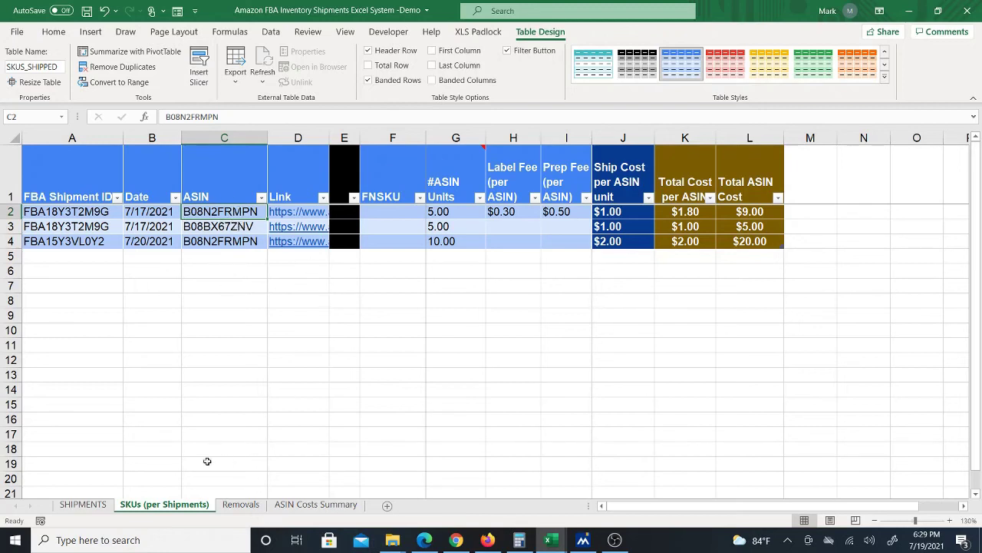
left_click(311, 503)
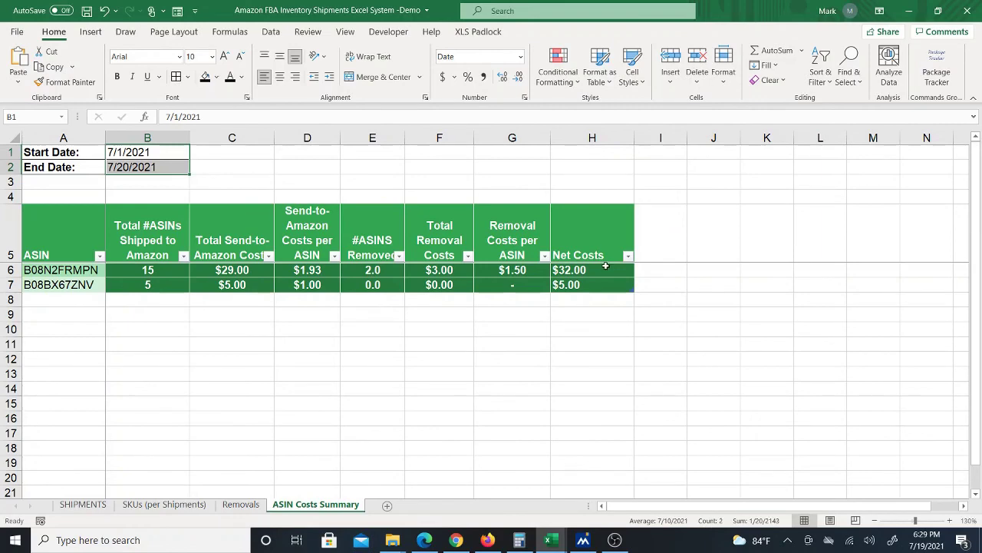
left_click(595, 269)
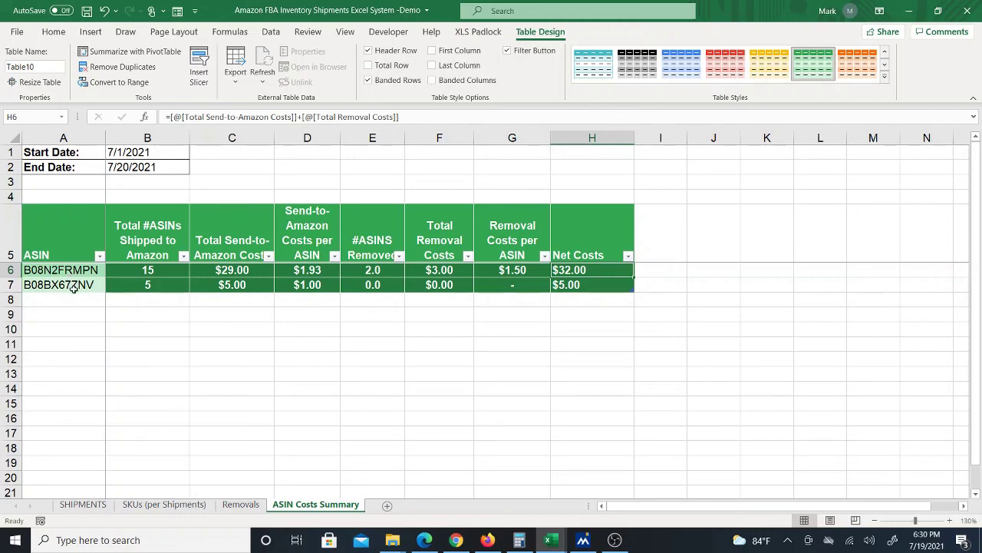
left_click(373, 324)
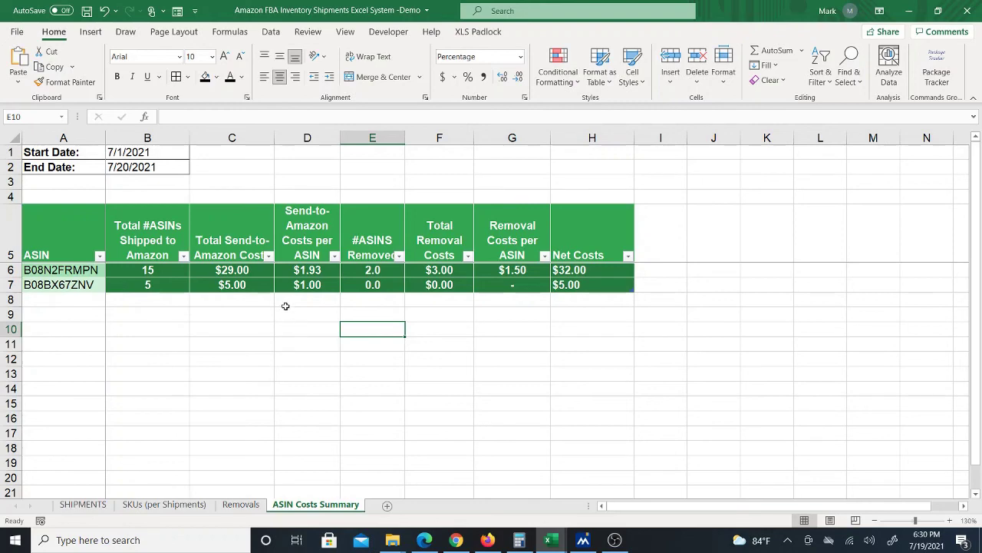
Return to the SHIPMENTS sheet and select the empty My ID cell directly below the table.
left_click(83, 504)
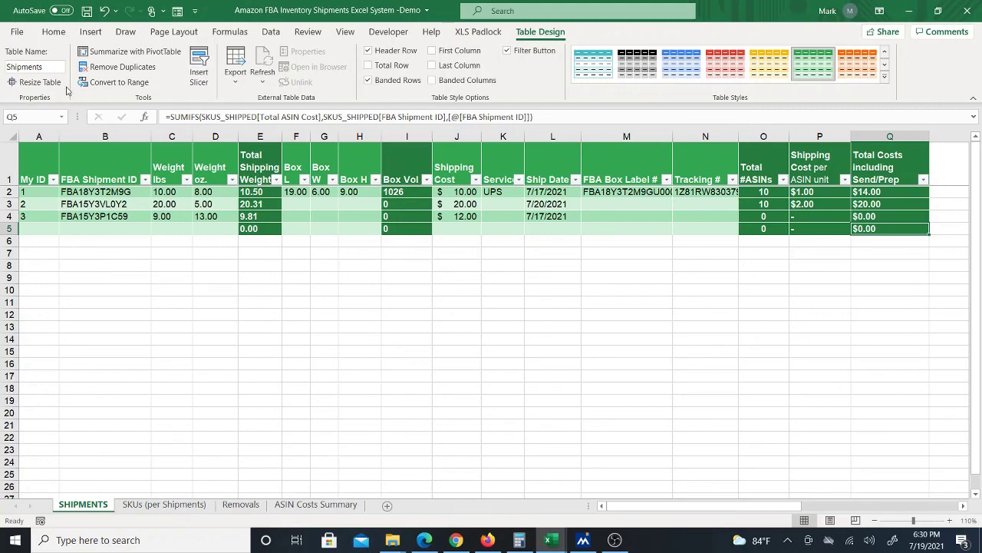
left_click(52, 32)
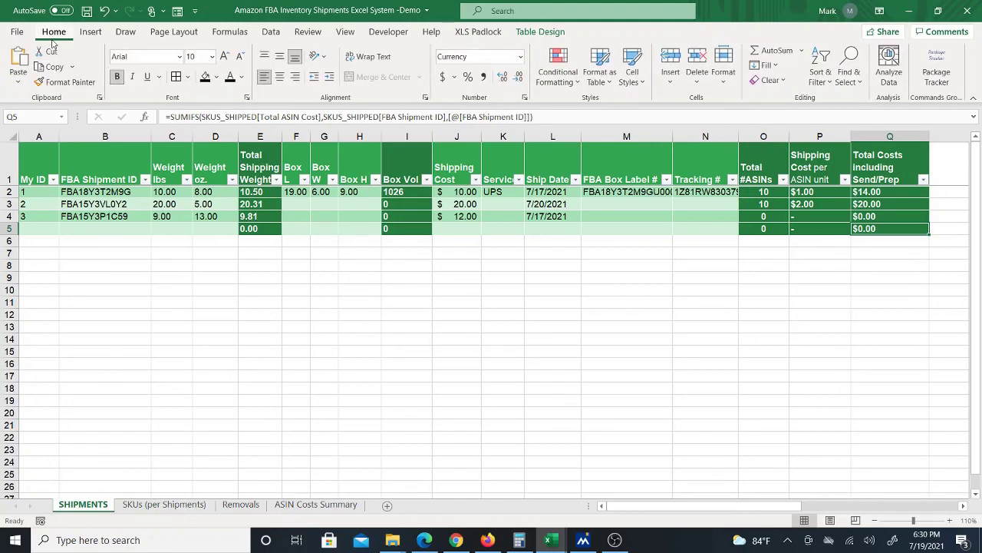
left_click(40, 242)
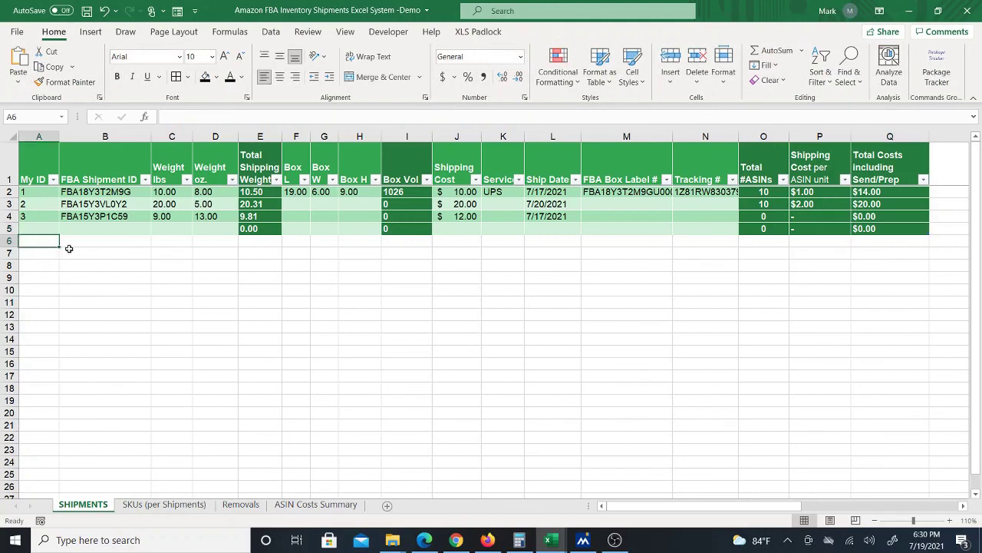